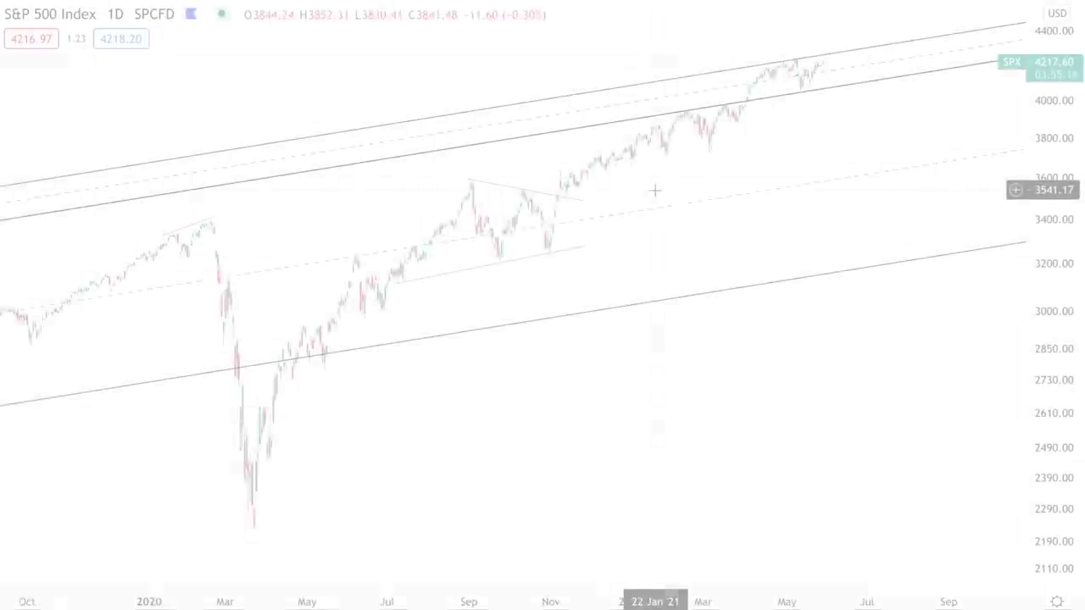
- Brush a stroke up the March–April 2021 rally and a short line along the May lows, then circle the May dip
{"action": "scroll", "coordinate": [721, 186], "scroll_direction": "up", "scroll_amount": 3}
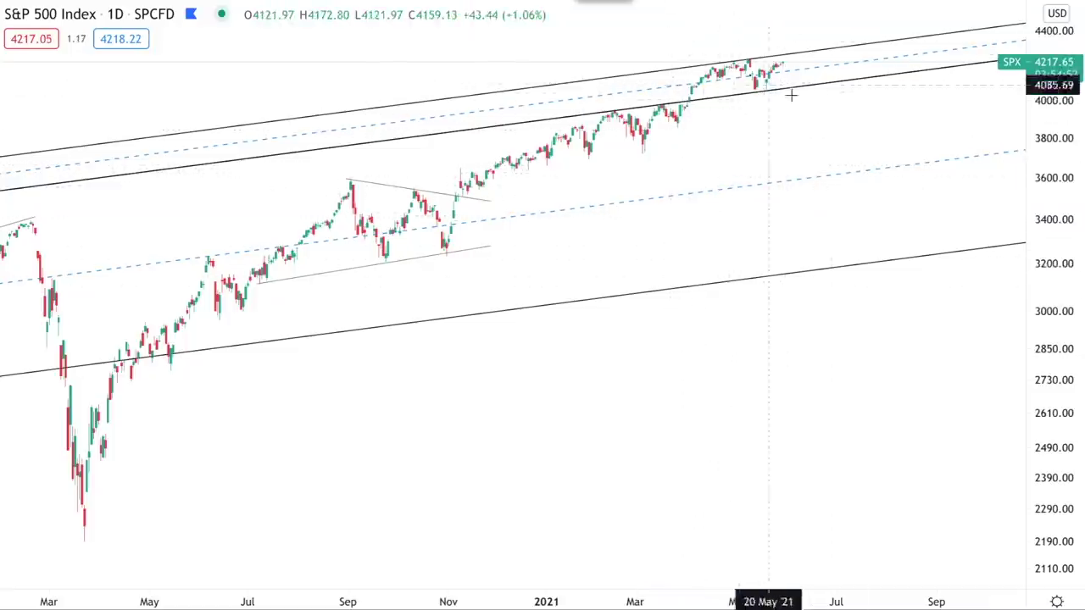
{"action": "scroll", "coordinate": [776, 82], "scroll_direction": "up", "scroll_amount": 1}
{"action": "scroll", "coordinate": [776, 82], "scroll_direction": "up", "scroll_amount": 1}
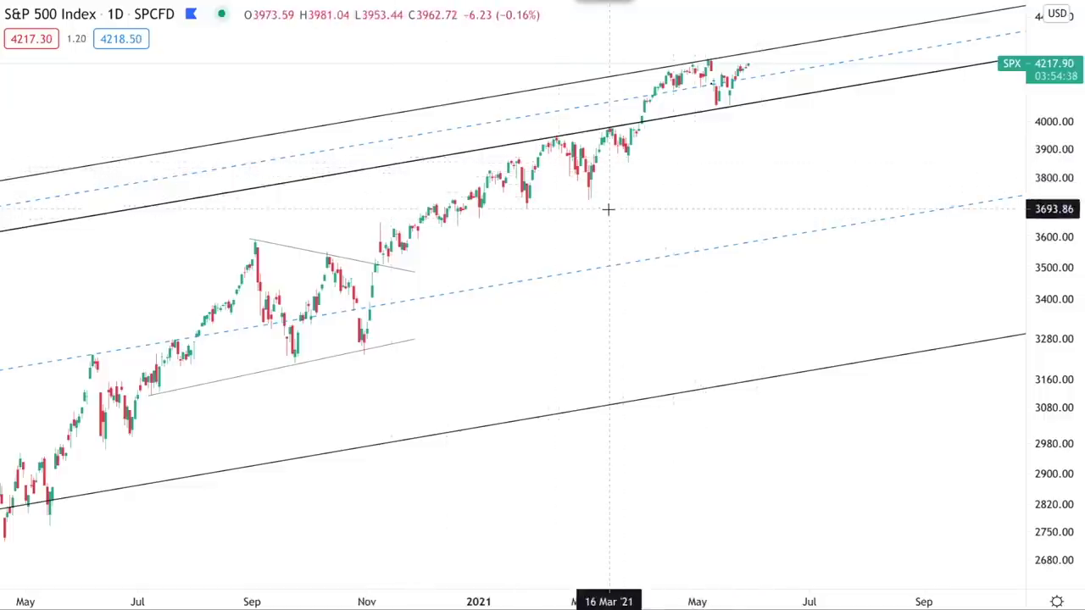
{"action": "scroll", "coordinate": [608, 209], "scroll_direction": "down", "scroll_amount": 3}
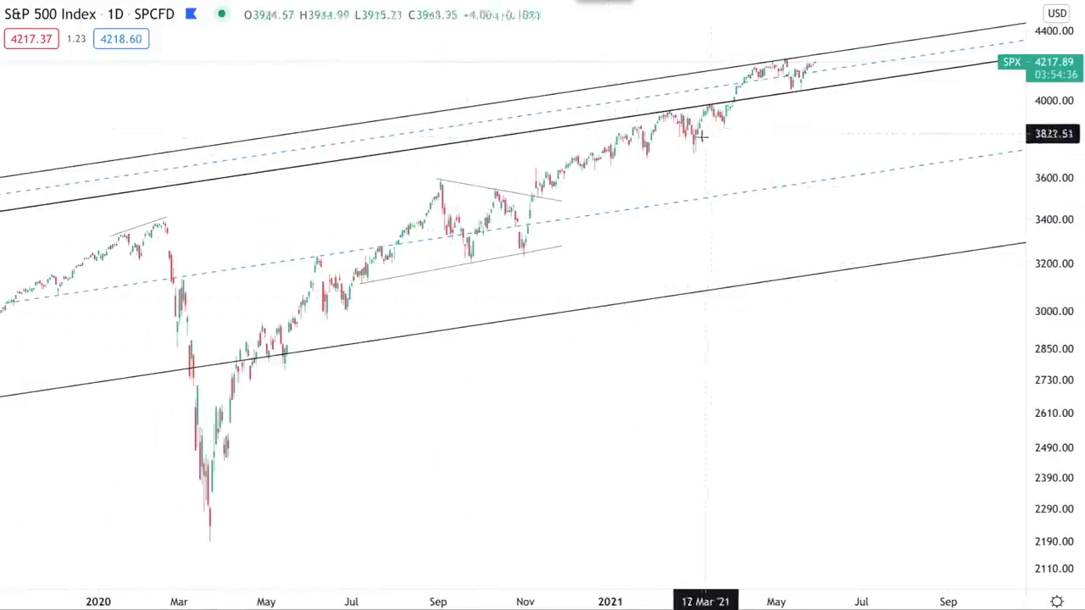
{"action": "scroll", "coordinate": [726, 160], "scroll_direction": "down", "scroll_amount": 2}
{"action": "scroll", "coordinate": [739, 167], "scroll_direction": "down", "scroll_amount": 2}
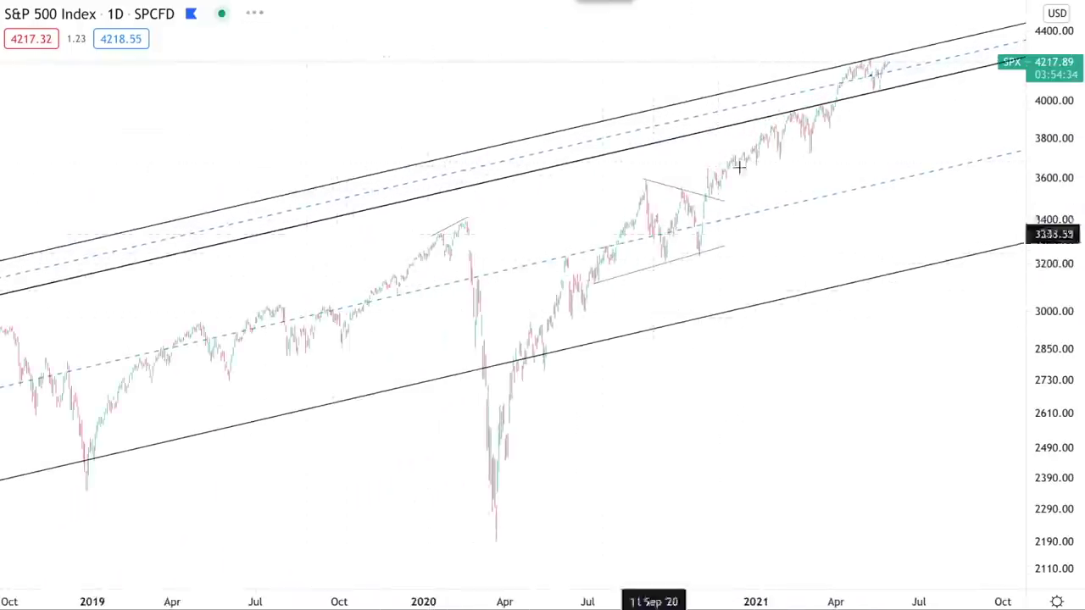
{"action": "scroll", "coordinate": [387, 243], "scroll_direction": "down", "scroll_amount": 2}
{"action": "scroll", "coordinate": [387, 246], "scroll_direction": "up", "scroll_amount": 6}
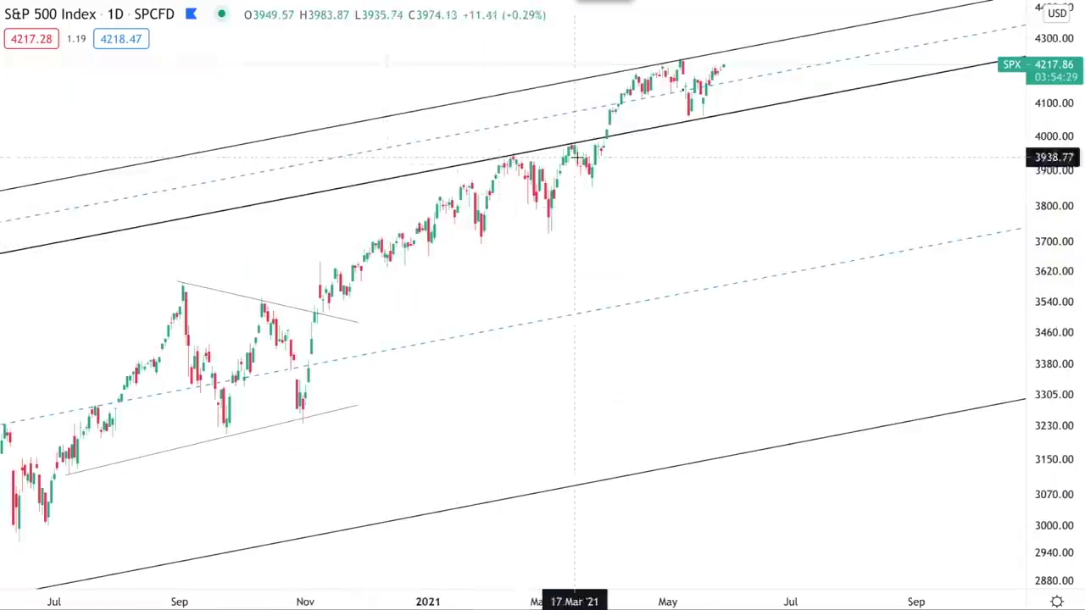
{"action": "mouse_move", "coordinate": [568, 191]}
{"action": "left_mouse_down"}
{"action": "mouse_move", "coordinate": [650, 96]}
{"action": "mouse_move", "coordinate": [693, 106]}
{"action": "left_mouse_up"}
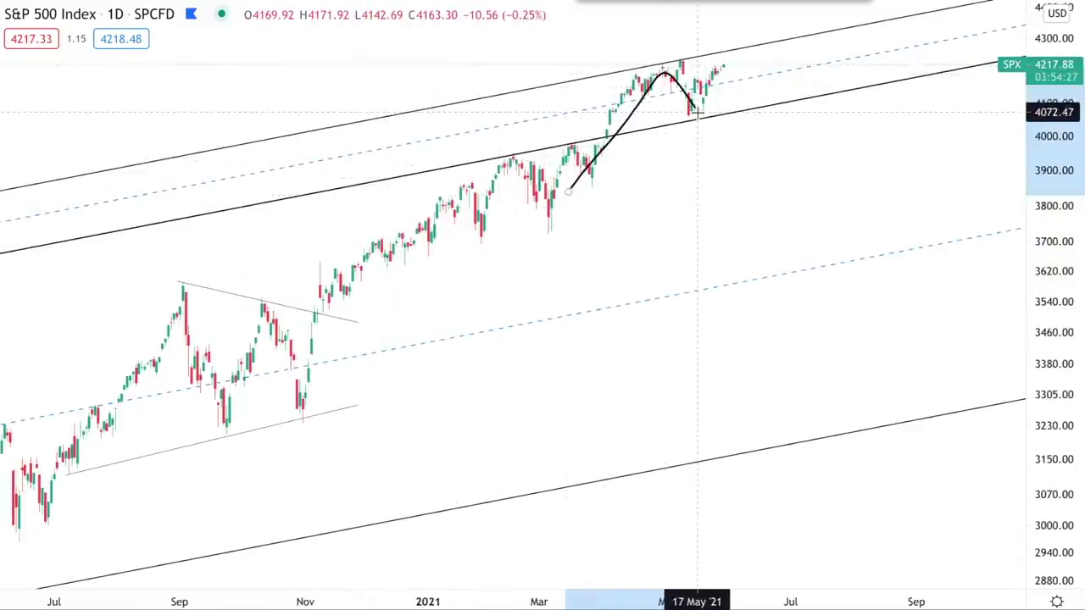
{"action": "key", "text": "ctrl+z"}
{"action": "left_click_drag", "start_coordinate": [582, 176], "coordinate": [627, 69]}
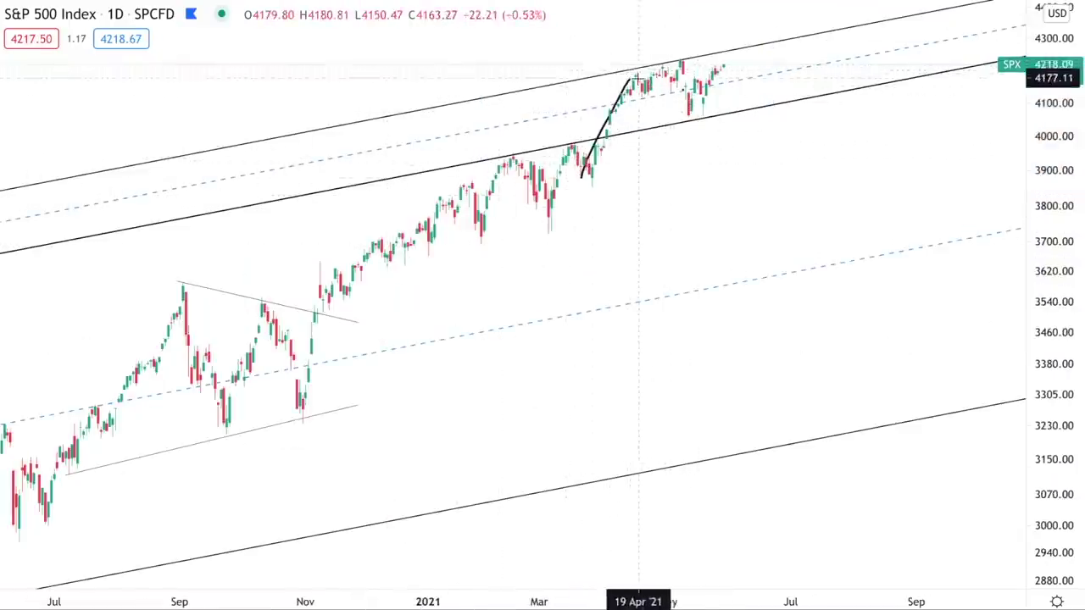
{"action": "left_click_drag", "start_coordinate": [652, 127], "coordinate": [716, 119]}
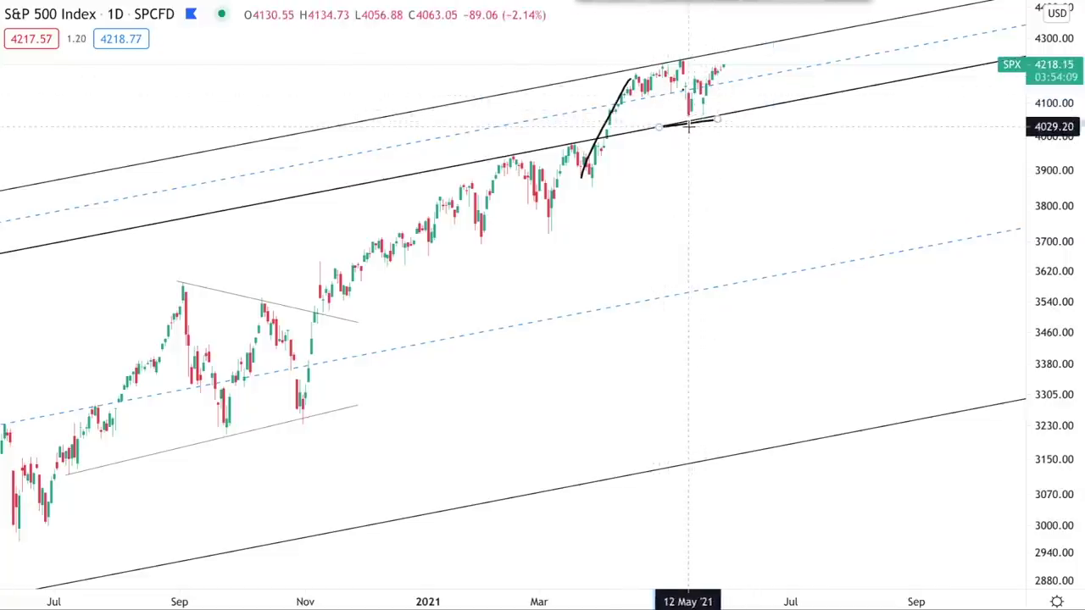
{"action": "mouse_move", "coordinate": [697, 106]}
{"action": "left_mouse_down"}
{"action": "mouse_move", "coordinate": [695, 137]}
{"action": "mouse_move", "coordinate": [708, 107]}
{"action": "left_mouse_up"}
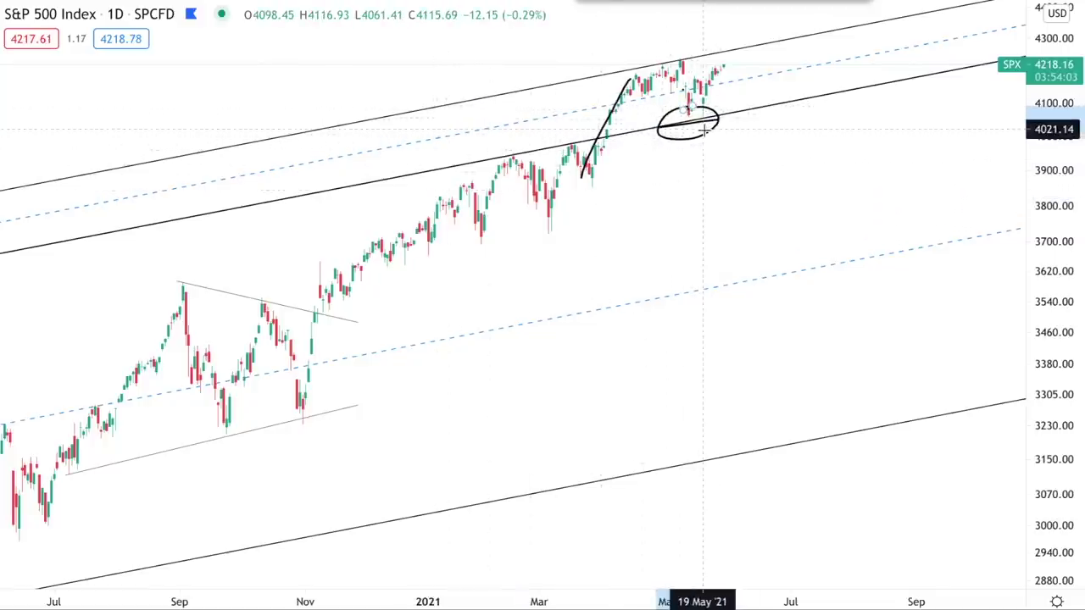
{"action": "scroll", "coordinate": [704, 130], "scroll_direction": "down", "scroll_amount": 3}
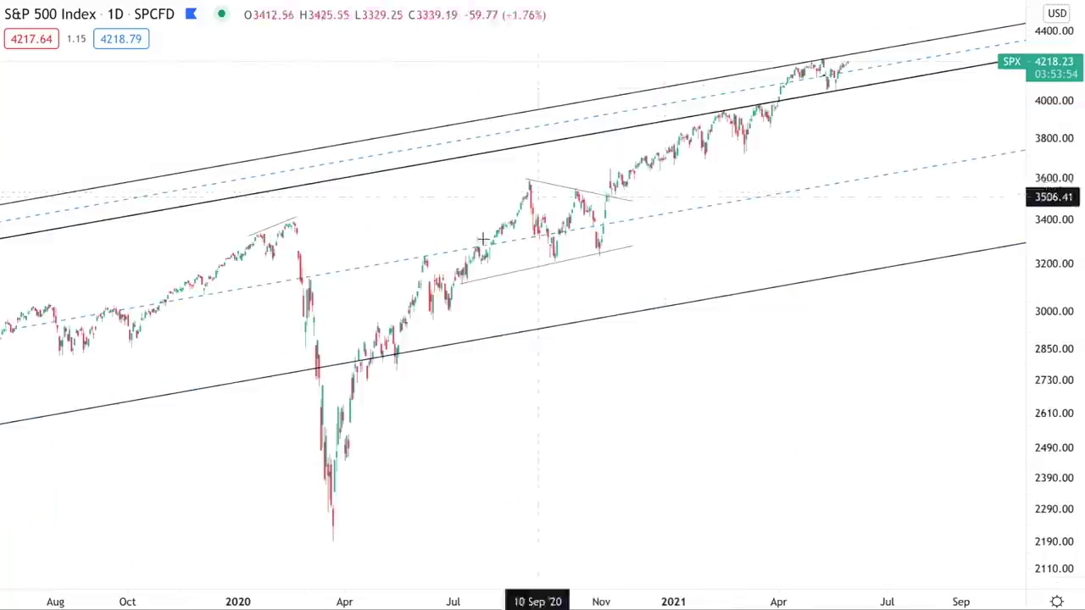
{"action": "scroll", "coordinate": [540, 217], "scroll_direction": "down", "scroll_amount": 3}
{"action": "scroll", "coordinate": [61, 351], "scroll_direction": "down", "scroll_amount": 1}
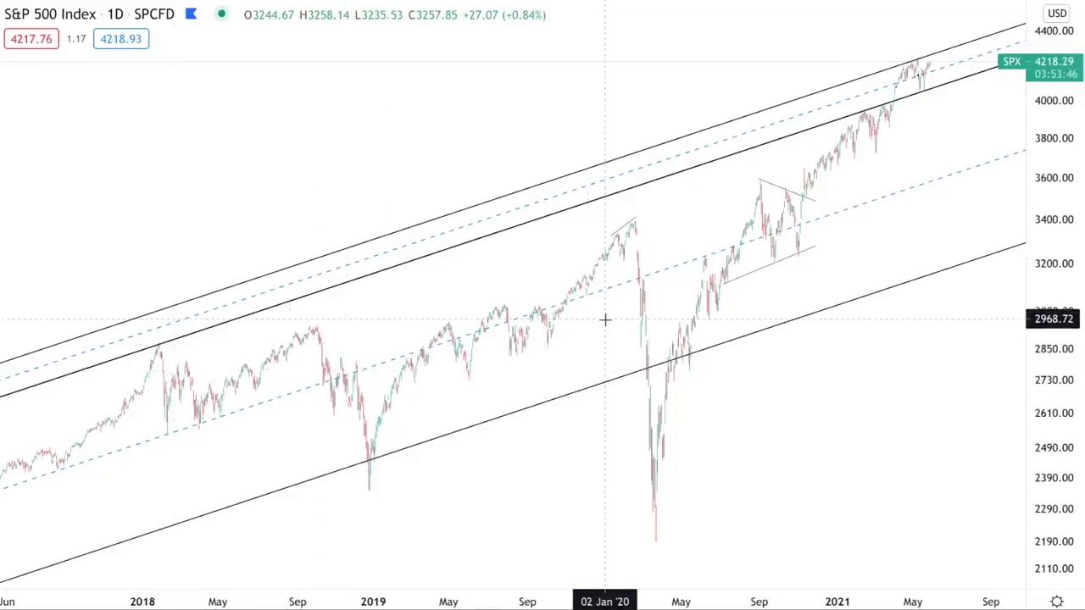
{"action": "scroll", "coordinate": [699, 68], "scroll_direction": "up", "scroll_amount": 4}
{"action": "left_click_drag", "start_coordinate": [733, 56], "coordinate": [795, 47]}
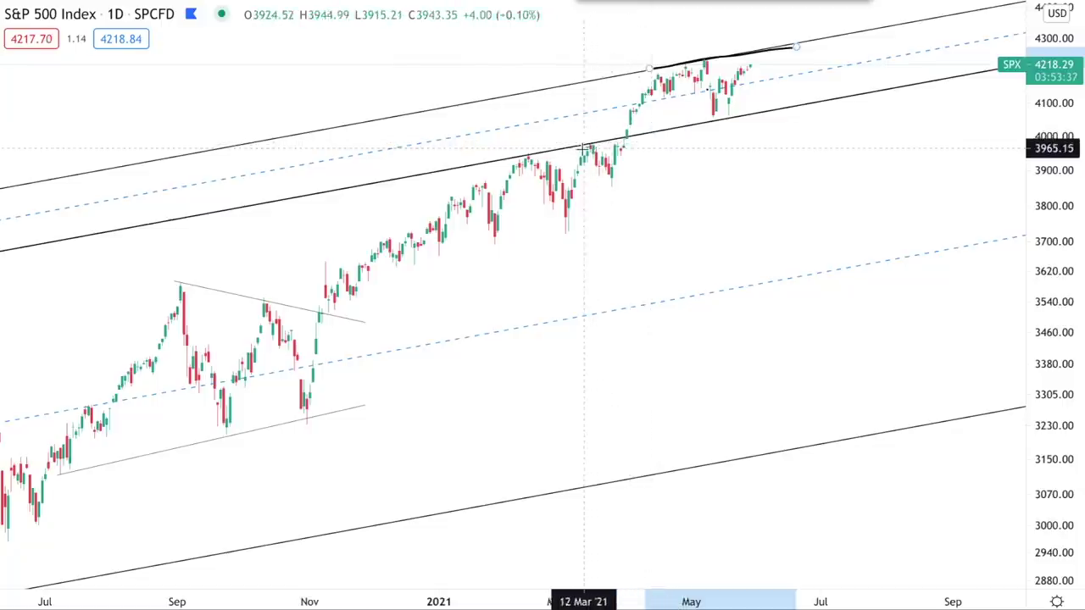
{"action": "left_click_drag", "start_coordinate": [596, 146], "coordinate": [803, 100]}
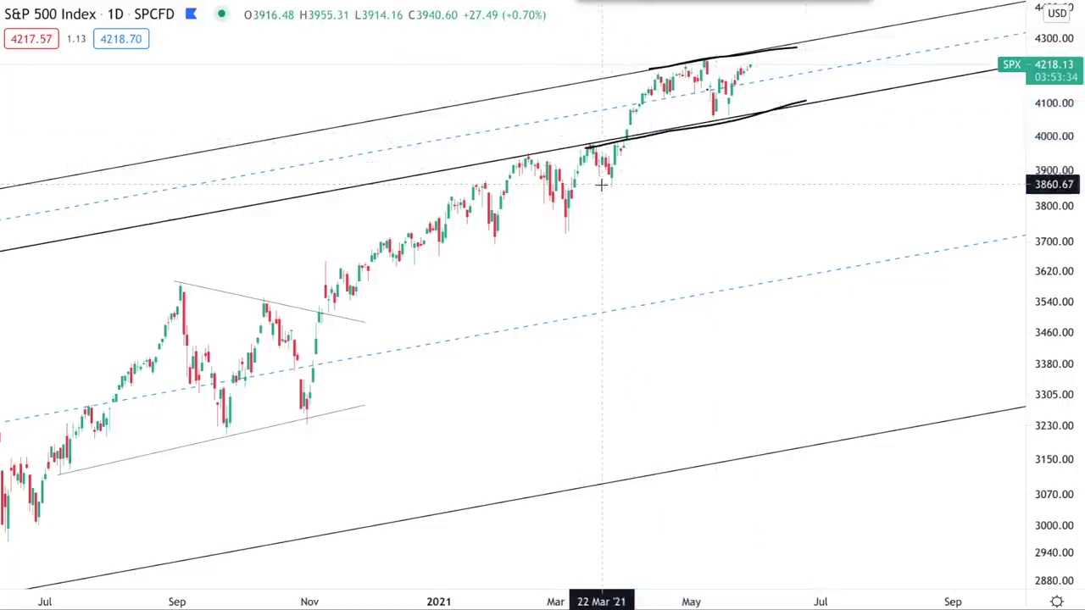
{"action": "left_click_drag", "start_coordinate": [606, 180], "coordinate": [654, 68]}
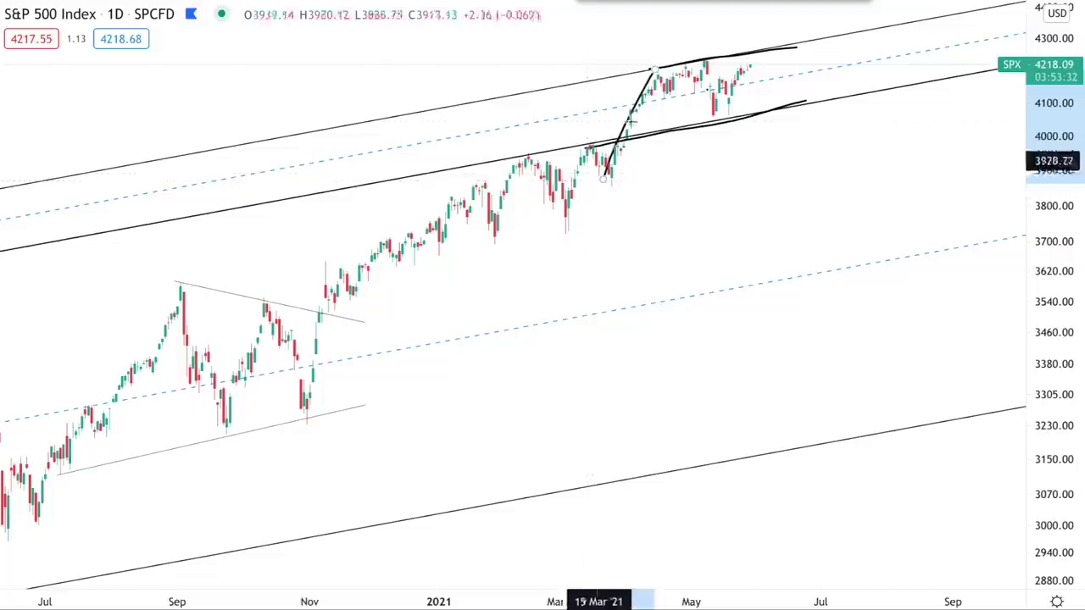
{"action": "mouse_move", "coordinate": [651, 74]}
{"action": "left_mouse_down"}
{"action": "mouse_move", "coordinate": [685, 110]}
{"action": "mouse_move", "coordinate": [712, 85]}
{"action": "mouse_move", "coordinate": [738, 87]}
{"action": "mouse_move", "coordinate": [766, 111]}
{"action": "mouse_move", "coordinate": [777, 61]}
{"action": "mouse_move", "coordinate": [804, 91]}
{"action": "left_mouse_up"}
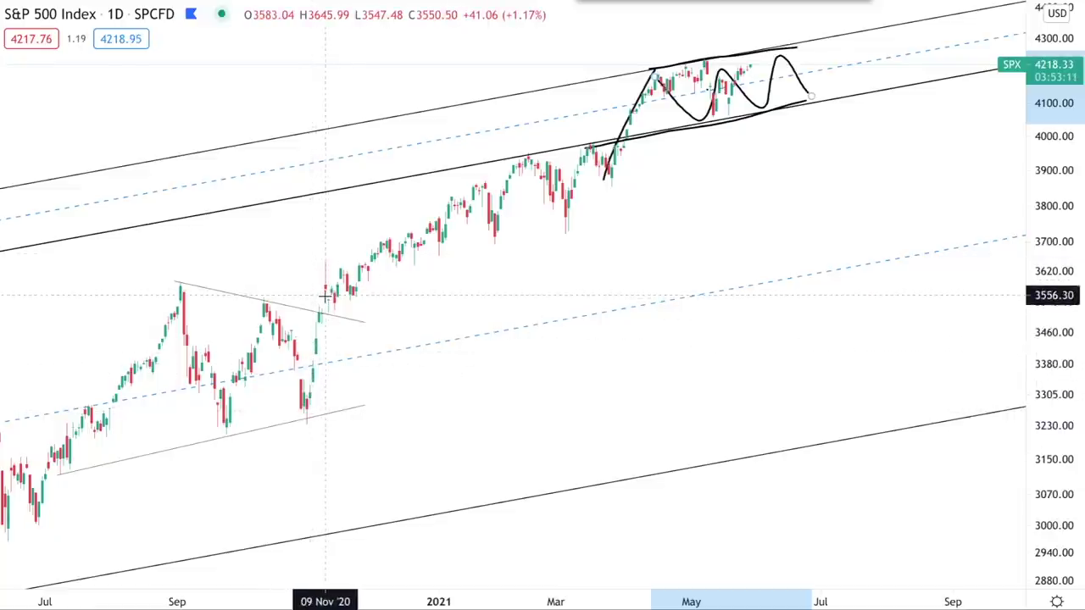
{"action": "key", "text": "Delete"}
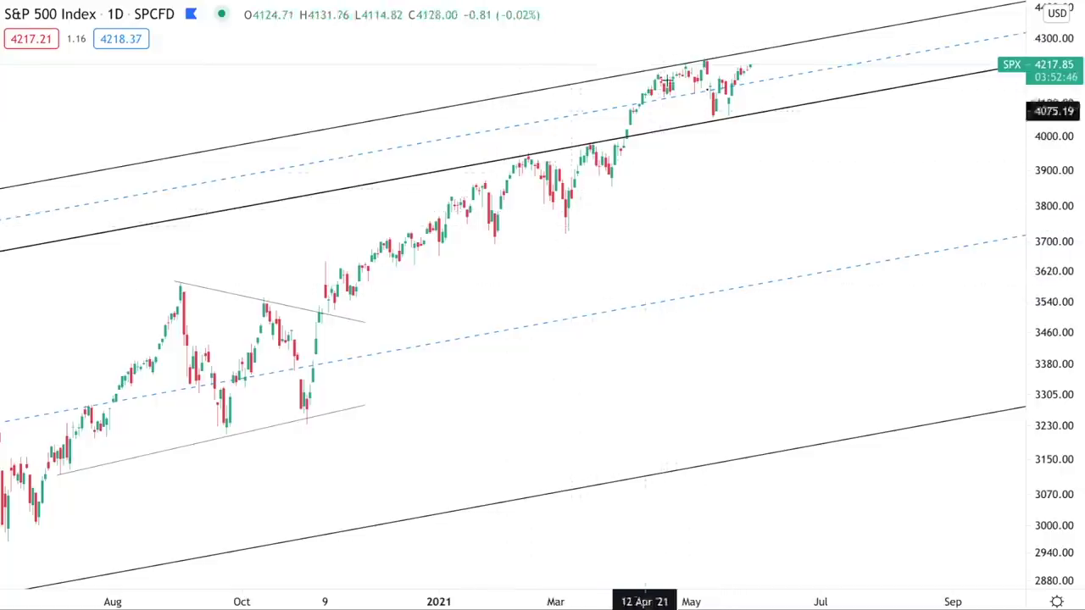
{"action": "mouse_move", "coordinate": [623, 152]}
{"action": "left_mouse_down"}
{"action": "mouse_move", "coordinate": [654, 74]}
{"action": "mouse_move", "coordinate": [761, 110]}
{"action": "mouse_move", "coordinate": [786, 42]}
{"action": "left_mouse_up"}
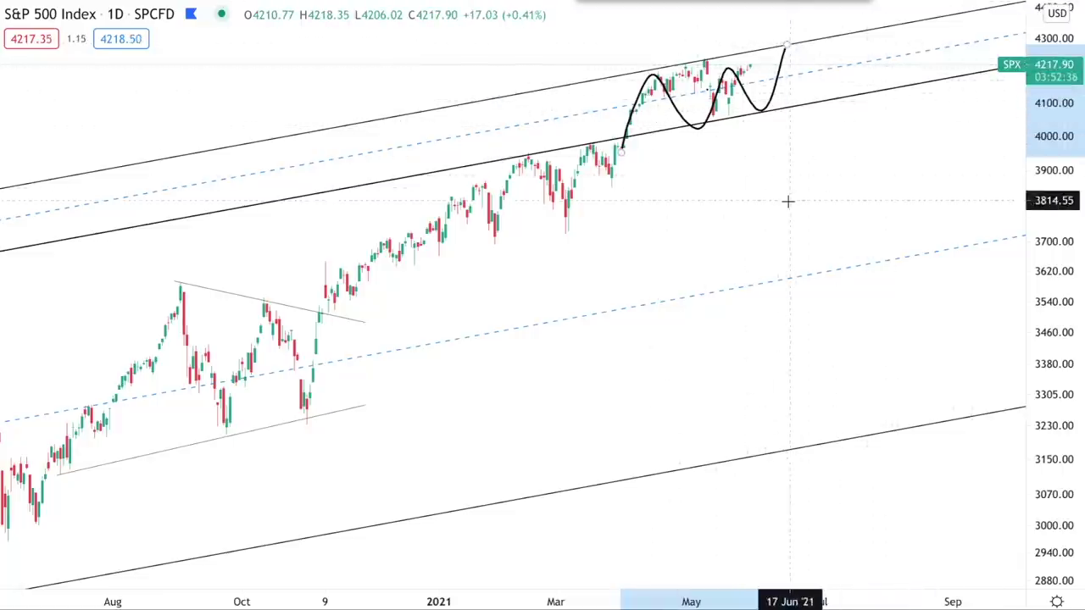
{"action": "key", "text": "Delete"}
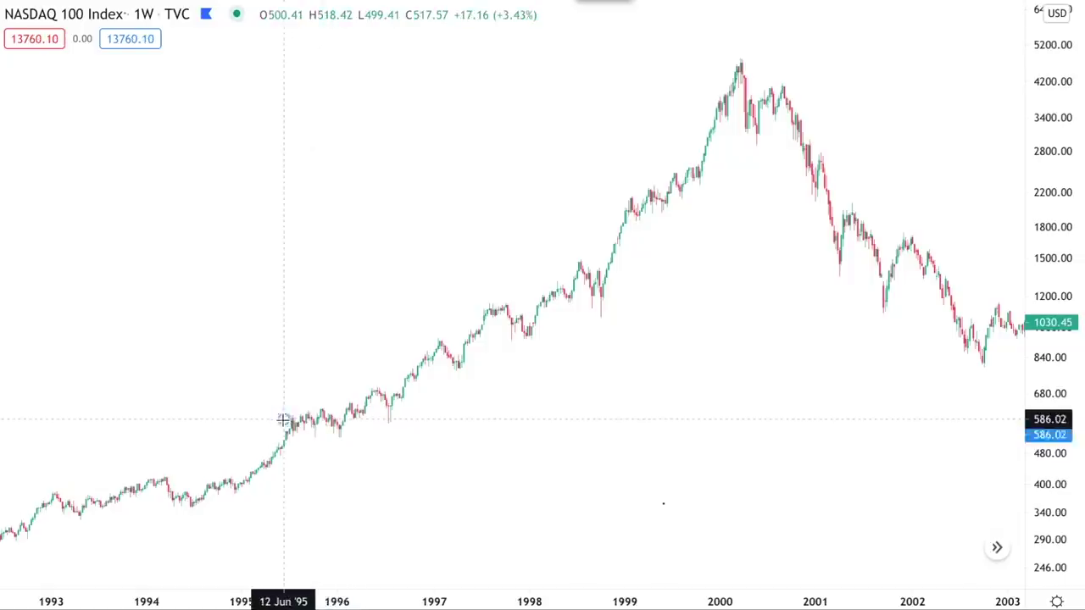
- Draw a parallel channel along the NASDAQ 100's 1995–1998 rise, setting its width at the upper line
{"action": "left_click", "coordinate": [283, 419]}
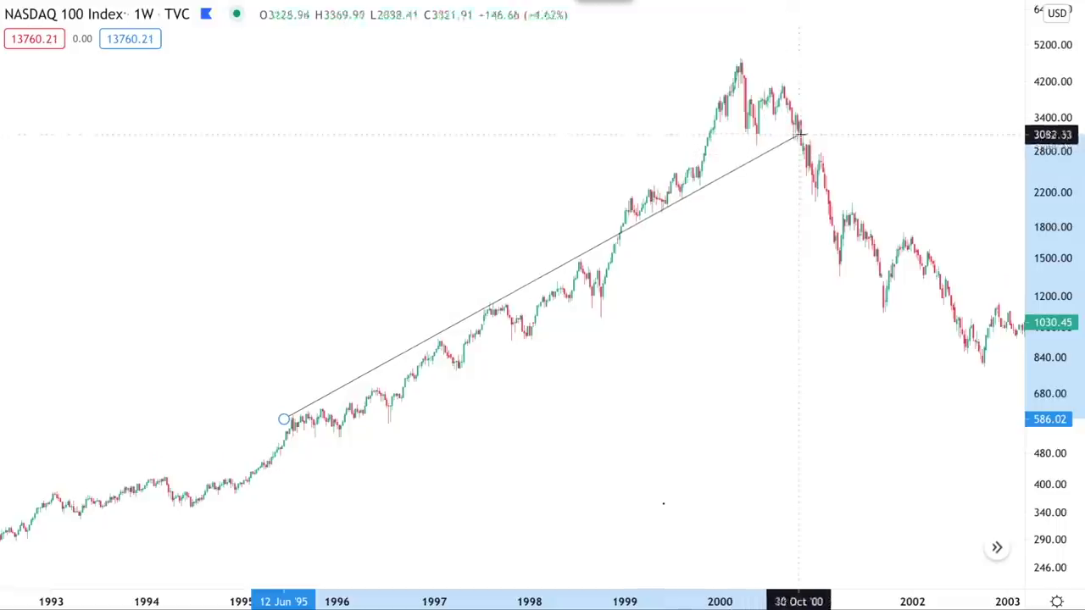
{"action": "left_click", "coordinate": [825, 119]}
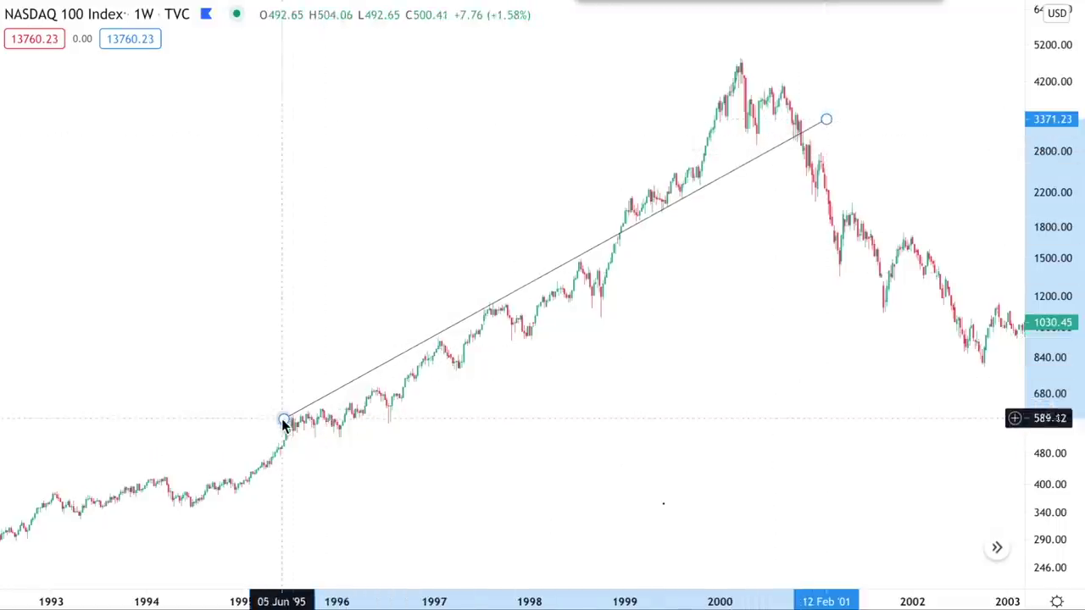
{"action": "left_click_drag", "start_coordinate": [283, 420], "coordinate": [635, 281]}
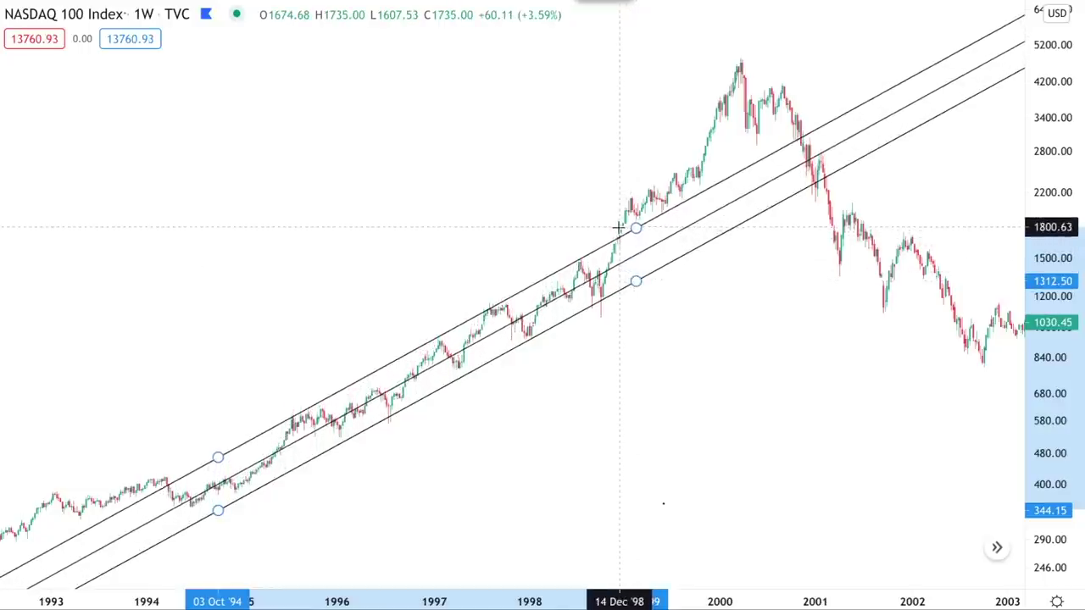
{"action": "left_click", "coordinate": [619, 228]}
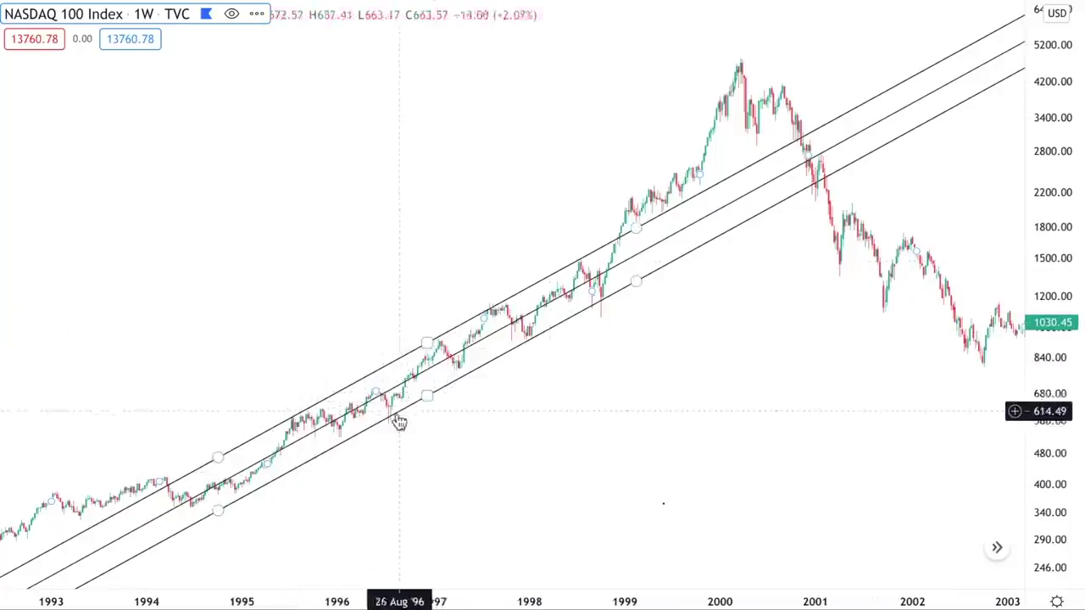
{"action": "scroll", "coordinate": [550, 322], "scroll_direction": "up", "scroll_amount": 5}
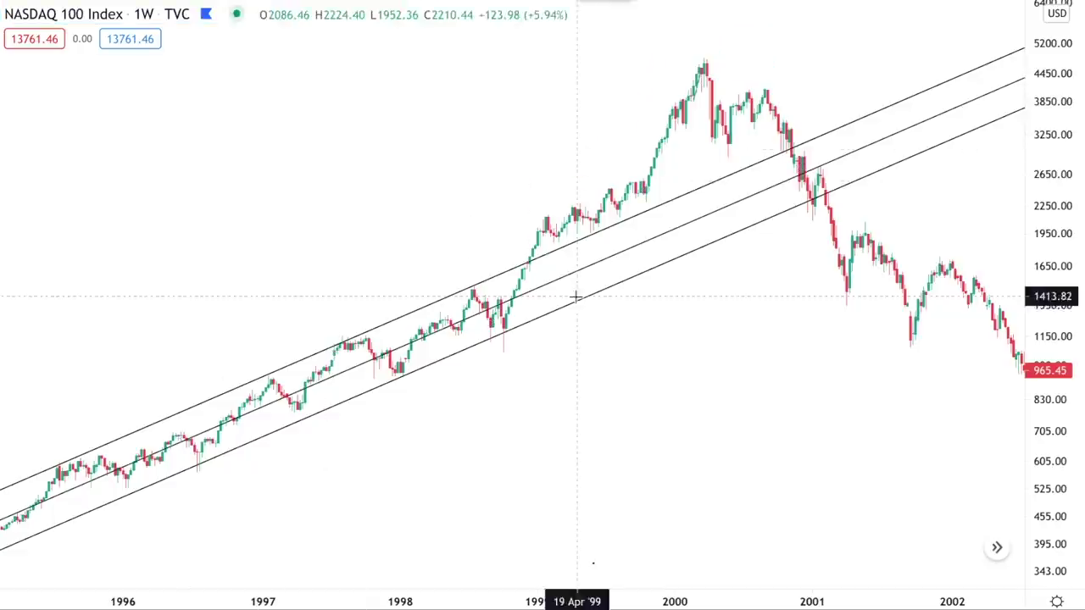
{"action": "mouse_move", "coordinate": [521, 282]}
{"action": "left_mouse_down"}
{"action": "mouse_move", "coordinate": [535, 230]}
{"action": "mouse_move", "coordinate": [596, 217]}
{"action": "left_mouse_up"}
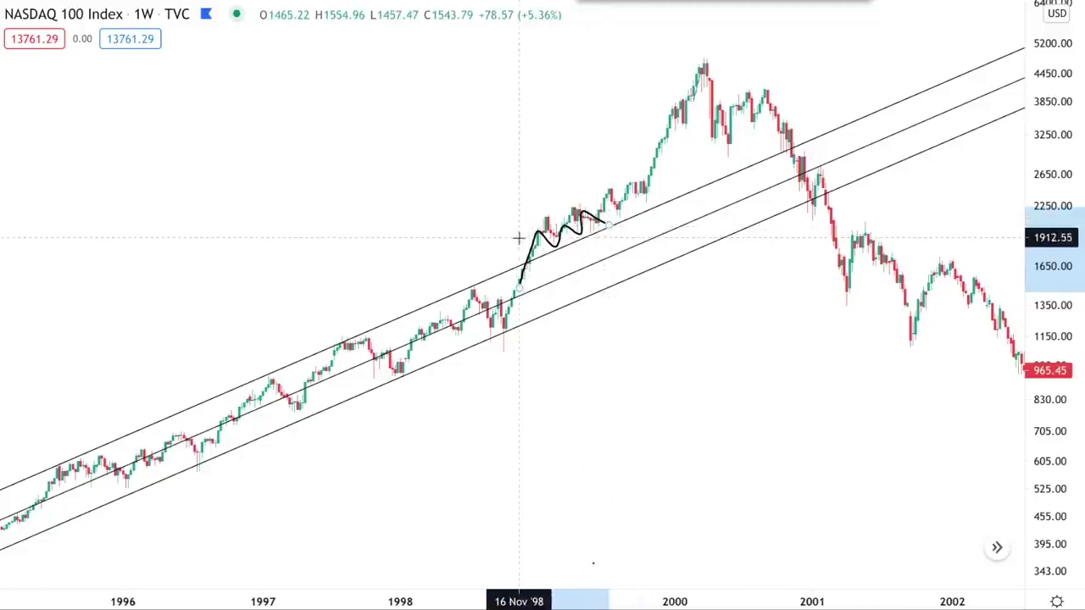
{"action": "left_click_drag", "start_coordinate": [528, 232], "coordinate": [591, 203]}
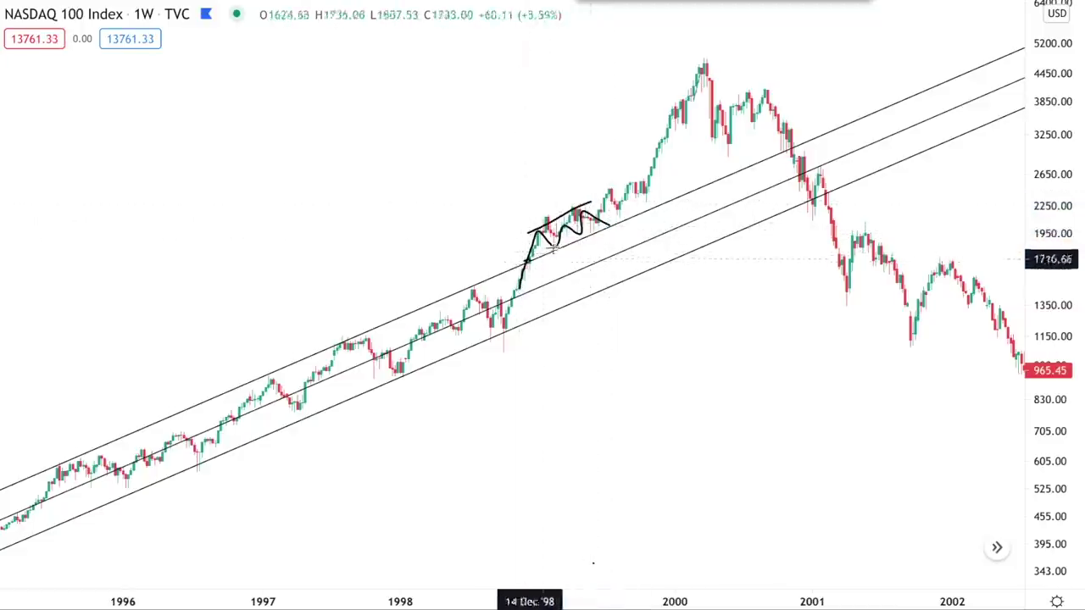
{"action": "left_click_drag", "start_coordinate": [528, 259], "coordinate": [609, 220]}
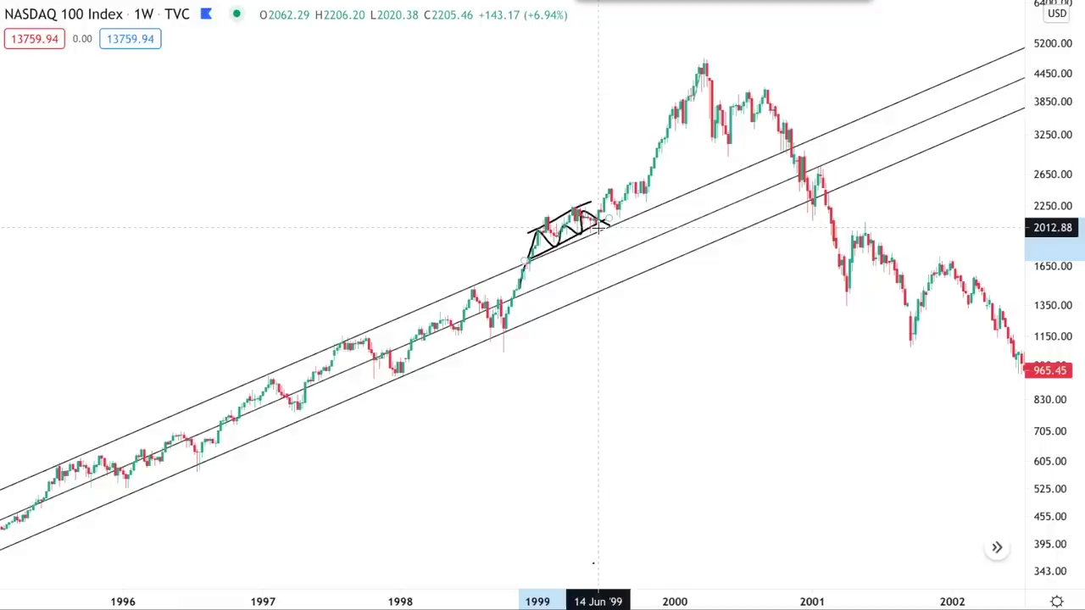
{"action": "key", "text": "Delete"}
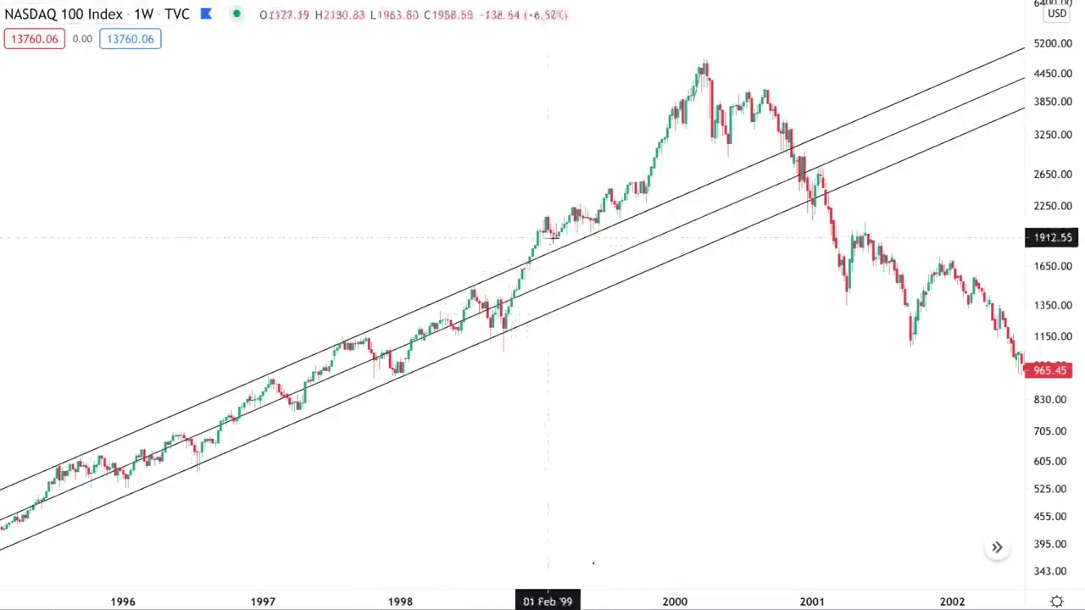
- Sketch the 1998 rise along the channel's lower line and an arrow from the breakout to the 2002 retest
{"action": "mouse_move", "coordinate": [350, 424]}
{"action": "left_mouse_down"}
{"action": "mouse_move", "coordinate": [526, 335]}
{"action": "mouse_move", "coordinate": [516, 319]}
{"action": "mouse_move", "coordinate": [538, 343]}
{"action": "left_mouse_up"}
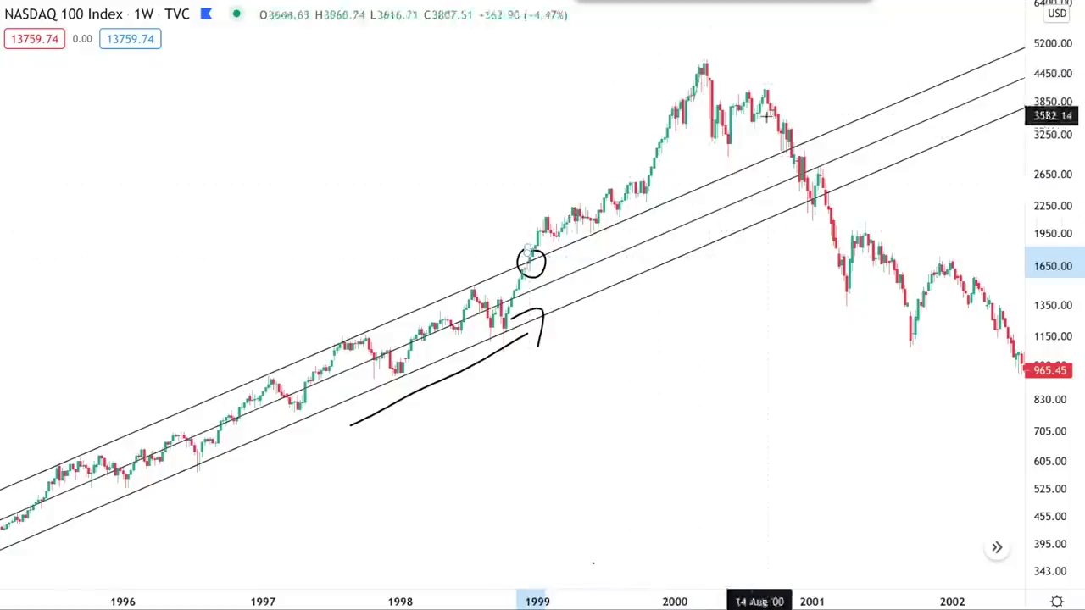
{"action": "scroll", "coordinate": [765, 211], "scroll_direction": "down", "scroll_amount": 2}
{"action": "scroll", "coordinate": [532, 260], "scroll_direction": "down", "scroll_amount": 1}
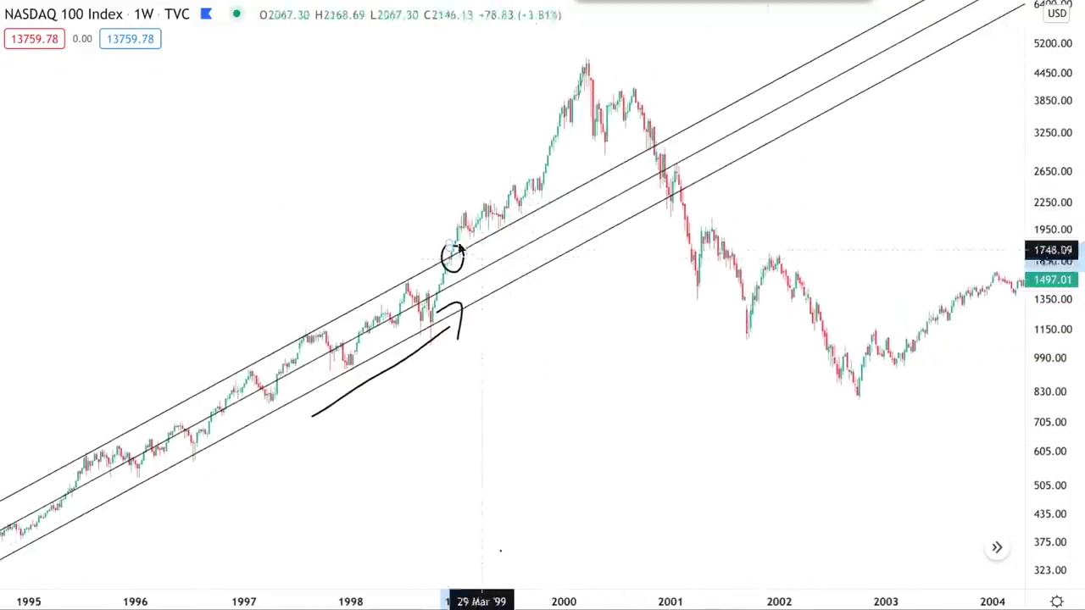
{"action": "mouse_move", "coordinate": [648, 256]}
{"action": "left_mouse_down"}
{"action": "mouse_move", "coordinate": [760, 254]}
{"action": "mouse_move", "coordinate": [779, 267]}
{"action": "left_mouse_up"}
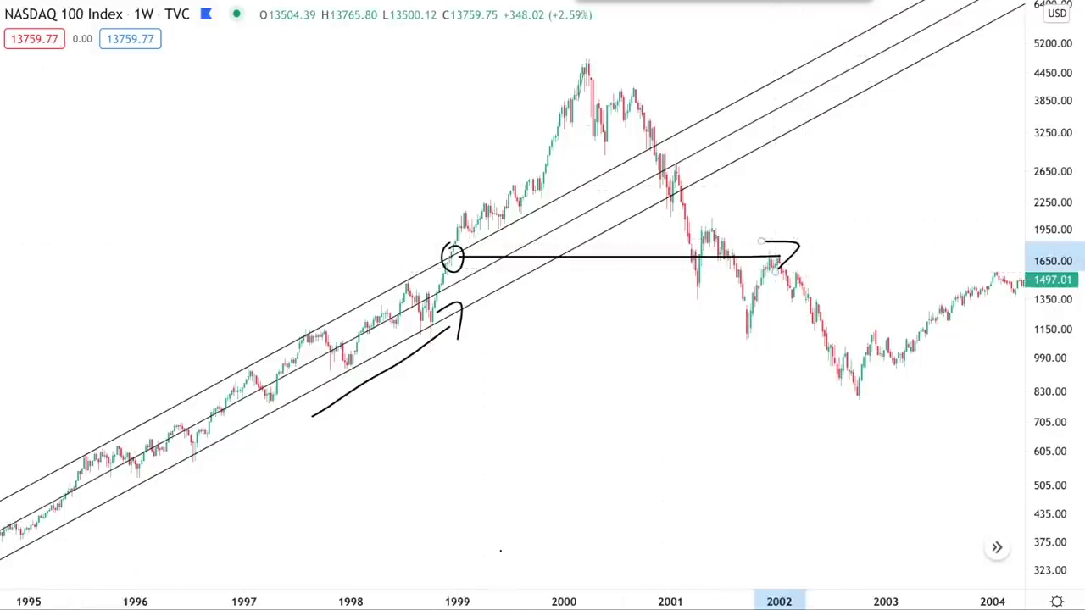
- Select the parallel channel, then switch to the S&P 500 daily chart from the watchlist
{"action": "left_click", "coordinate": [438, 294]}
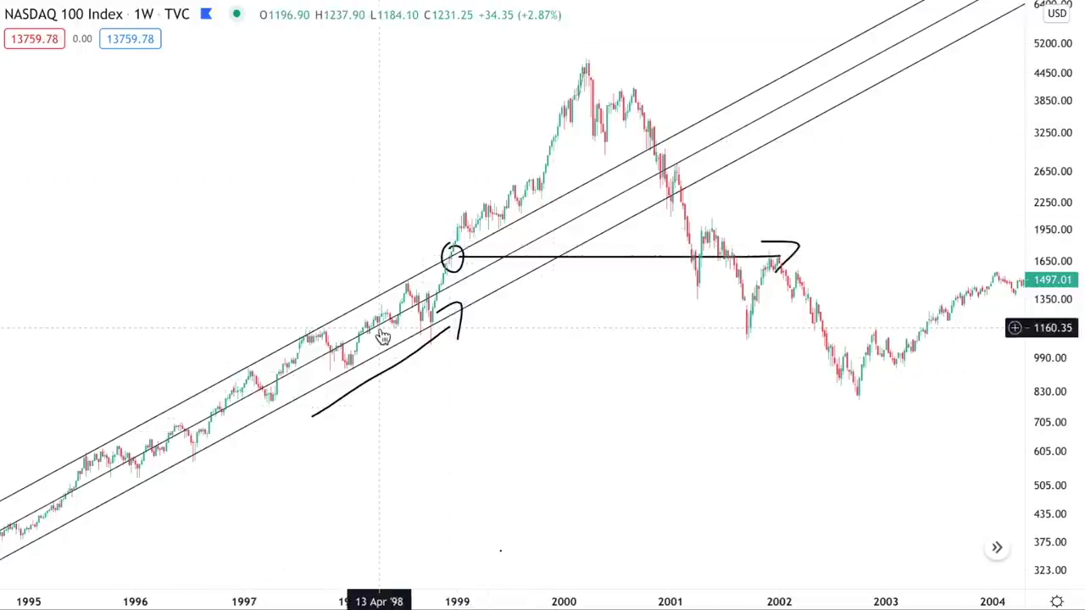
{"action": "scroll", "coordinate": [848, 250], "scroll_direction": "down", "scroll_amount": 2}
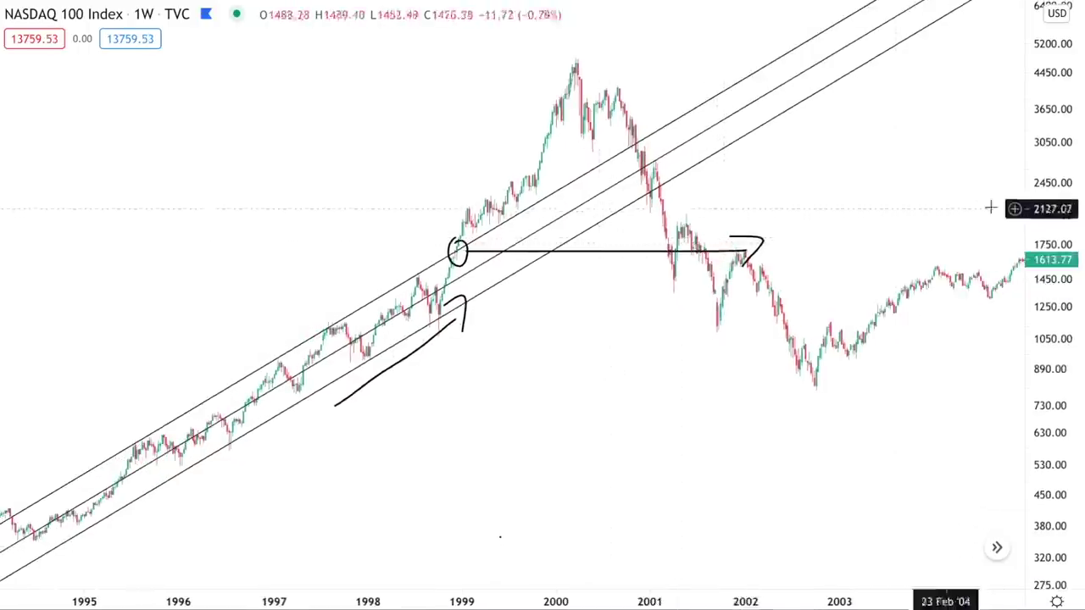
{"action": "scroll", "coordinate": [802, 270], "scroll_direction": "down", "scroll_amount": 2}
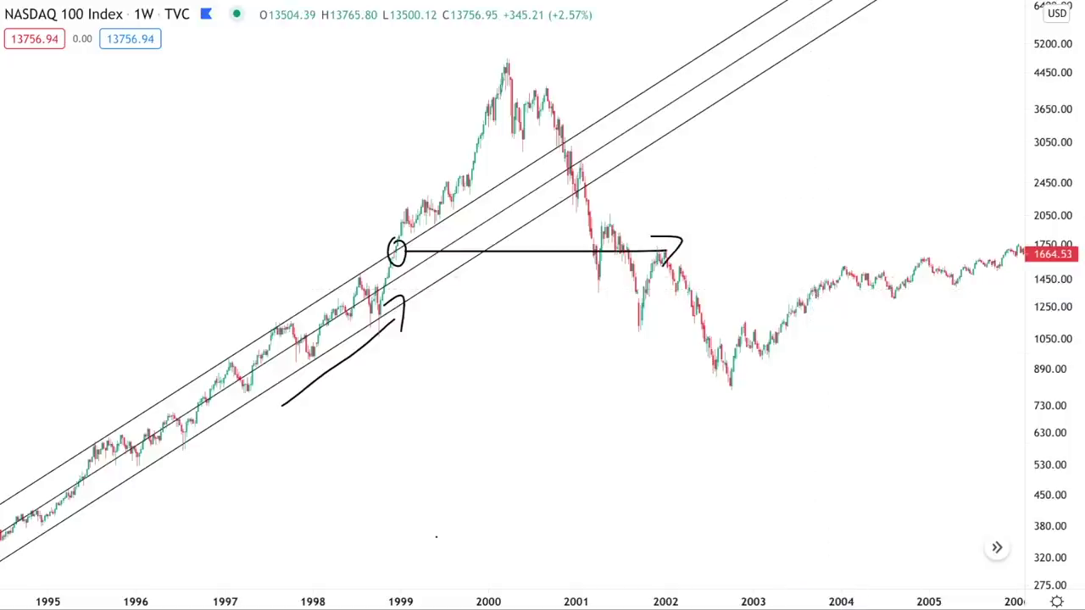
{"action": "left_click", "coordinate": [1055, 341]}
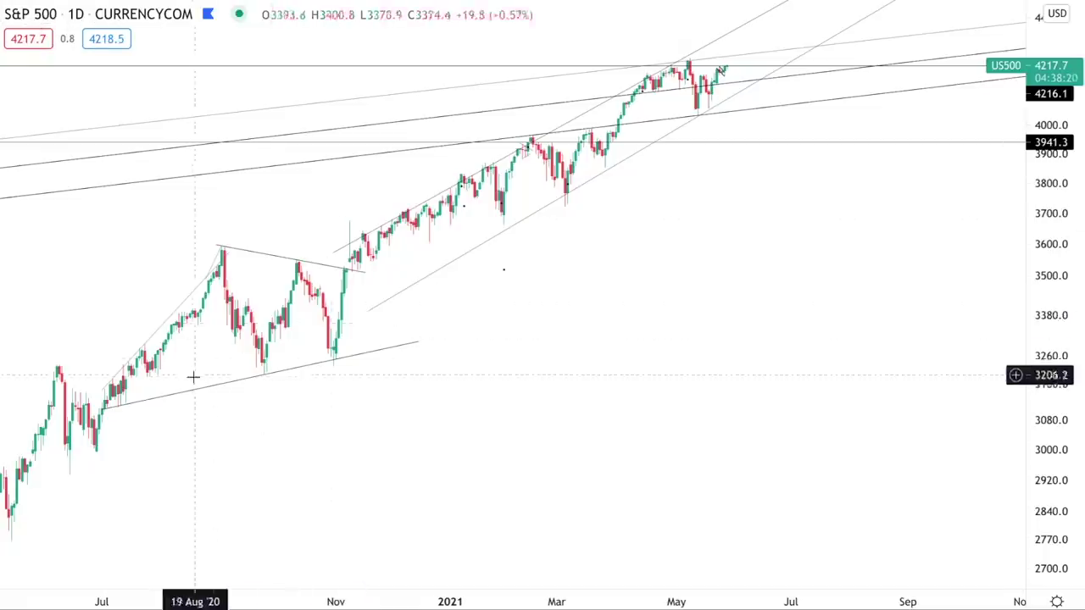
- Brush a short stroke rising from the mid-May low on the lower channel line, looping around the low
{"action": "scroll", "coordinate": [511, 322], "scroll_direction": "down", "scroll_amount": 5}
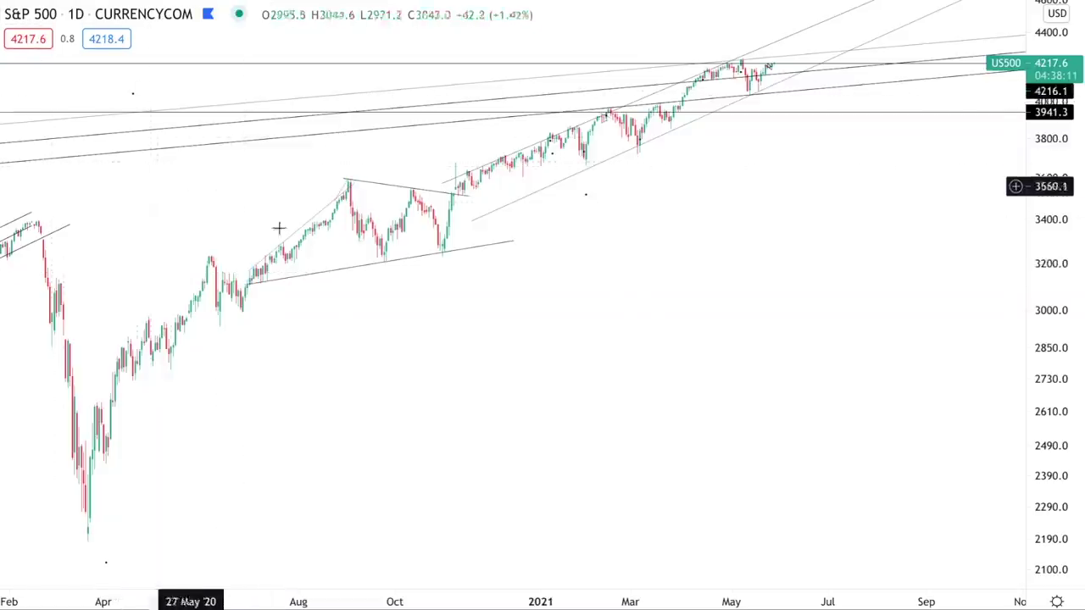
{"action": "scroll", "coordinate": [484, 259], "scroll_direction": "up", "scroll_amount": 4}
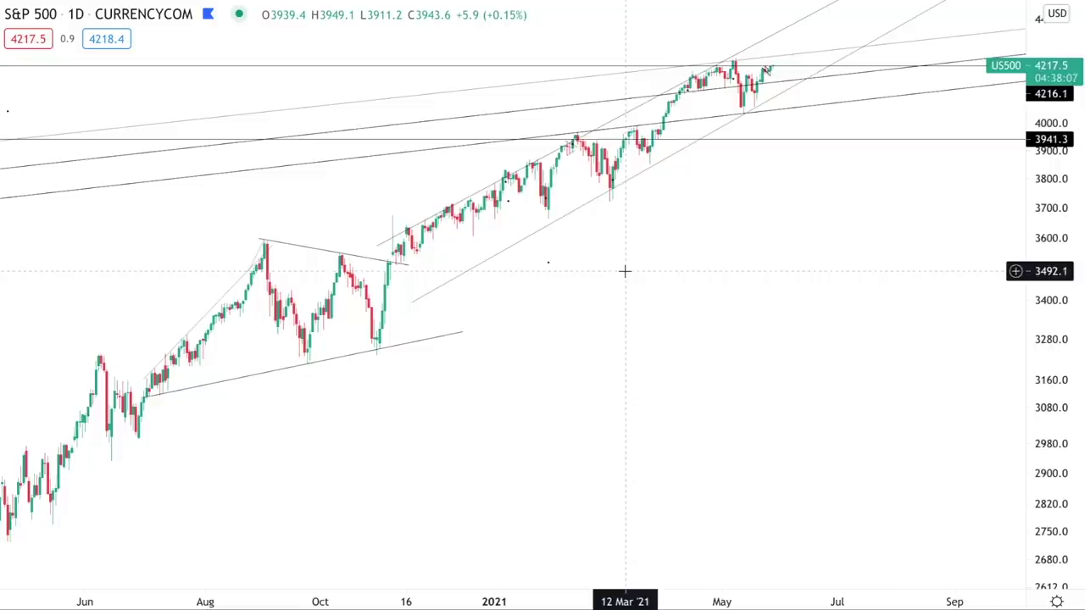
{"action": "scroll", "coordinate": [534, 161], "scroll_direction": "up", "scroll_amount": 2}
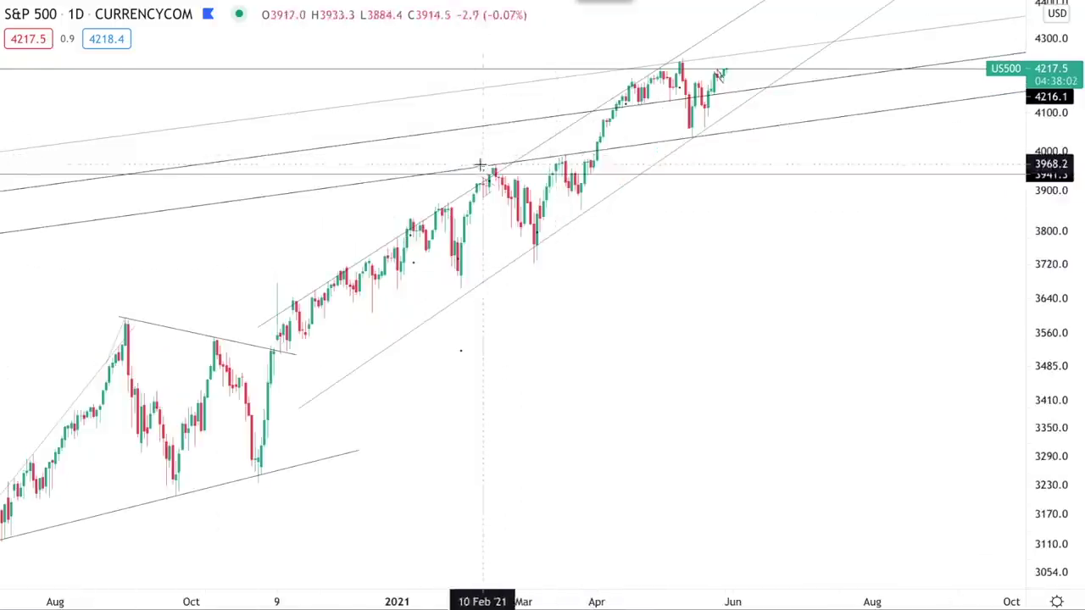
{"action": "left_click_drag", "start_coordinate": [455, 167], "coordinate": [755, 117]}
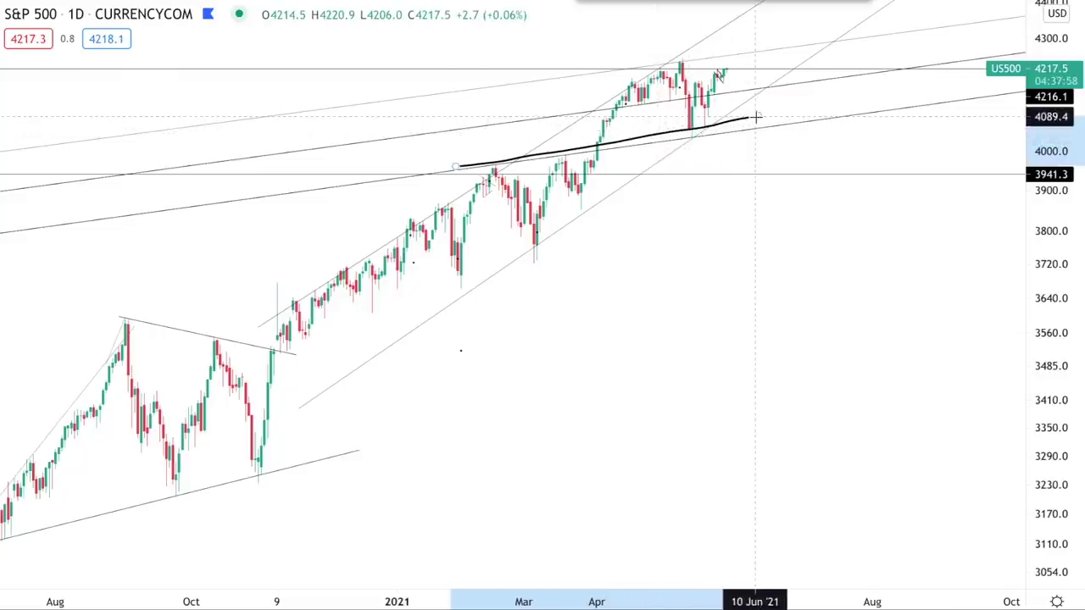
{"action": "key", "text": "ctrl+z"}
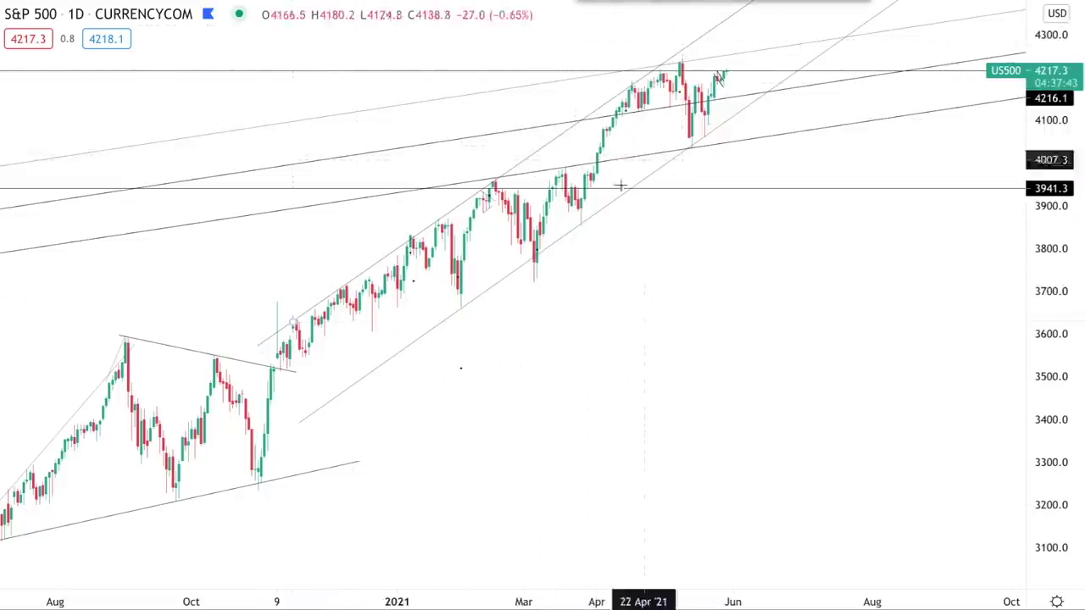
{"action": "mouse_move", "coordinate": [679, 158]}
{"action": "left_mouse_down"}
{"action": "mouse_move", "coordinate": [723, 122]}
{"action": "mouse_move", "coordinate": [684, 150]}
{"action": "mouse_move", "coordinate": [714, 133]}
{"action": "left_mouse_up"}
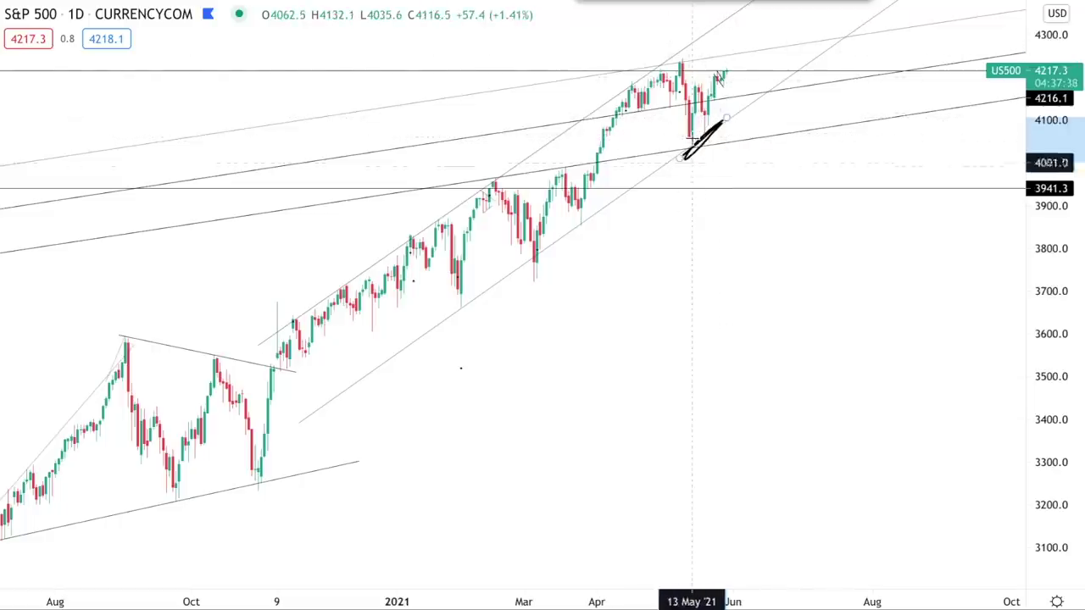
{"action": "mouse_move", "coordinate": [697, 132]}
{"action": "left_mouse_down"}
{"action": "mouse_move", "coordinate": [685, 162]}
{"action": "mouse_move", "coordinate": [697, 126]}
{"action": "mouse_move", "coordinate": [679, 133]}
{"action": "left_mouse_up"}
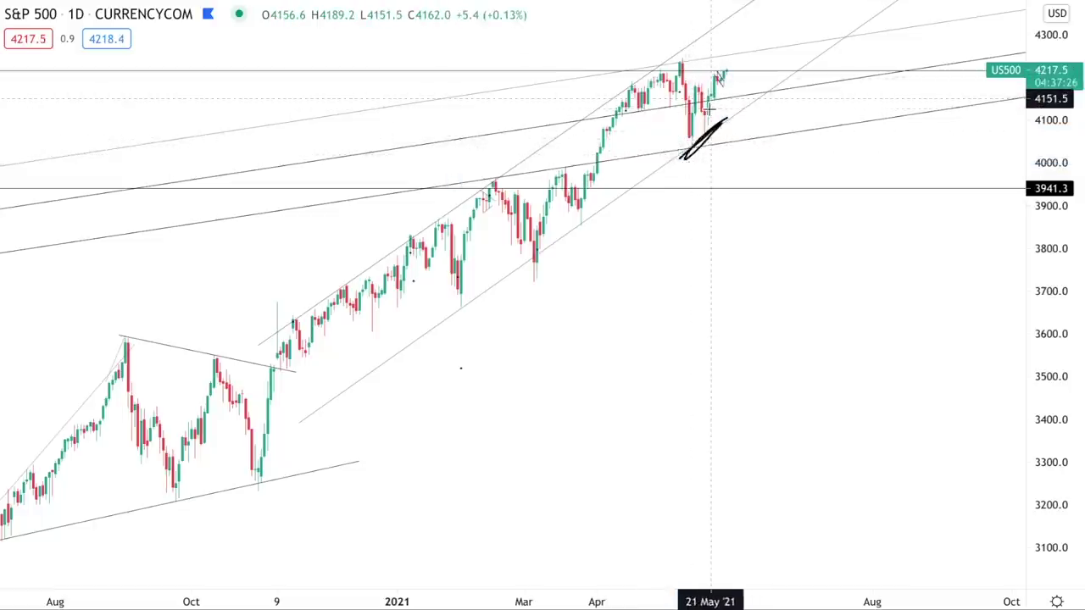
- Sketch a projected move up from the latest candles, undoing the redrawn path
{"action": "scroll", "coordinate": [574, 85], "scroll_direction": "up", "scroll_amount": 2}
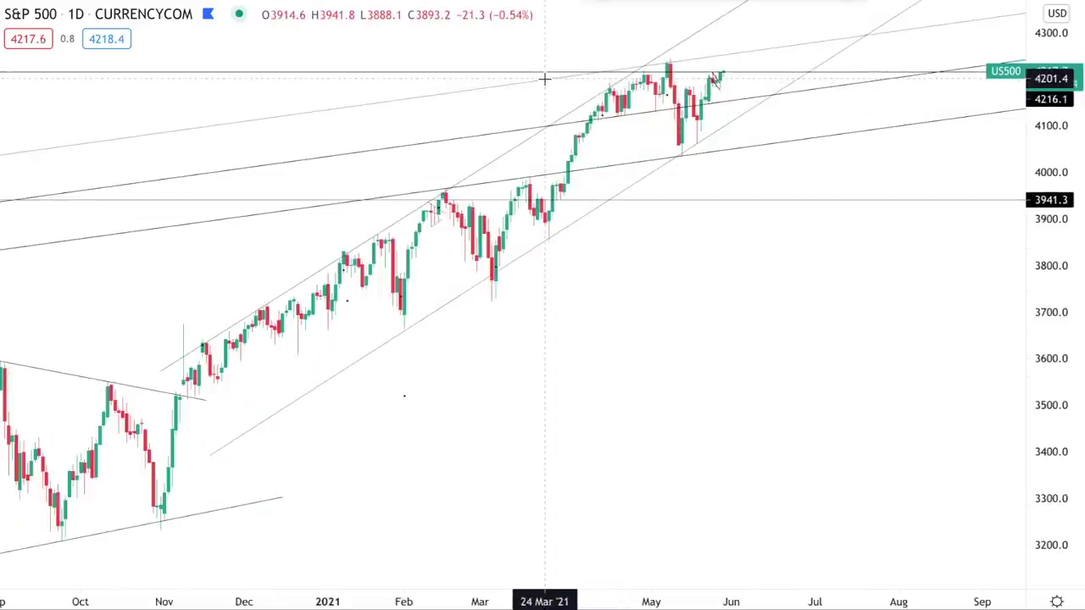
{"action": "left_click_drag", "start_coordinate": [551, 79], "coordinate": [863, 29]}
{"action": "mouse_move", "coordinate": [721, 113]}
{"action": "left_mouse_down"}
{"action": "mouse_move", "coordinate": [769, 93]}
{"action": "mouse_move", "coordinate": [776, 11]}
{"action": "left_mouse_up"}
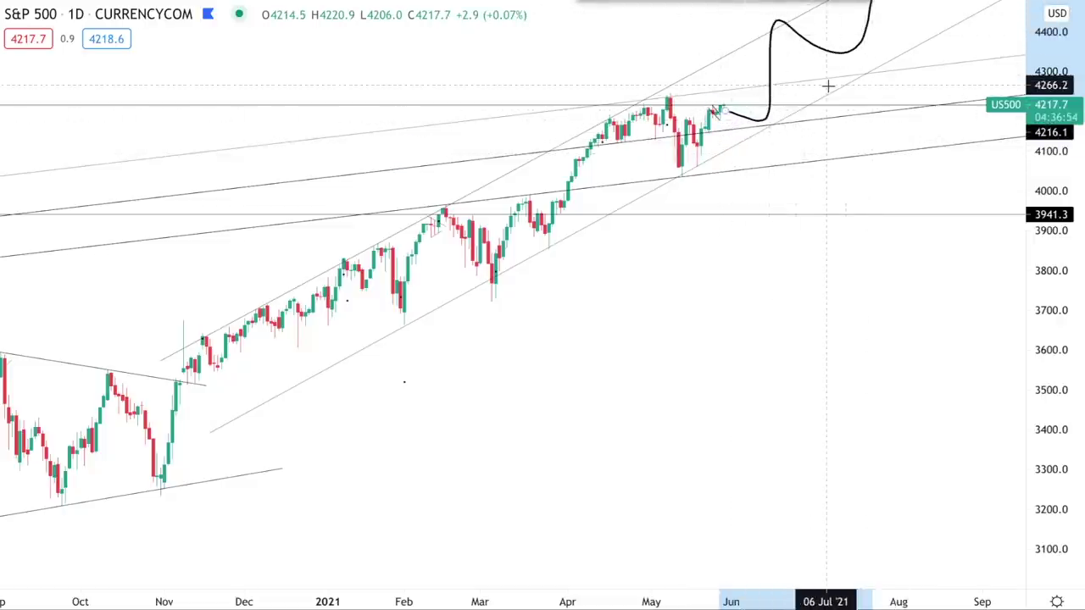
{"action": "key", "text": "ctrl+z"}
- Brush the sideways range top and April–May floor, then a zigzag projection rising inside the range
{"action": "left_click_drag", "start_coordinate": [598, 102], "coordinate": [909, 75]}
{"action": "left_click_drag", "start_coordinate": [569, 189], "coordinate": [927, 144]}
{"action": "mouse_move", "coordinate": [718, 110]}
{"action": "left_mouse_down"}
{"action": "mouse_move", "coordinate": [733, 95]}
{"action": "mouse_move", "coordinate": [775, 154]}
{"action": "mouse_move", "coordinate": [805, 85]}
{"action": "mouse_move", "coordinate": [850, 146]}
{"action": "left_mouse_up"}
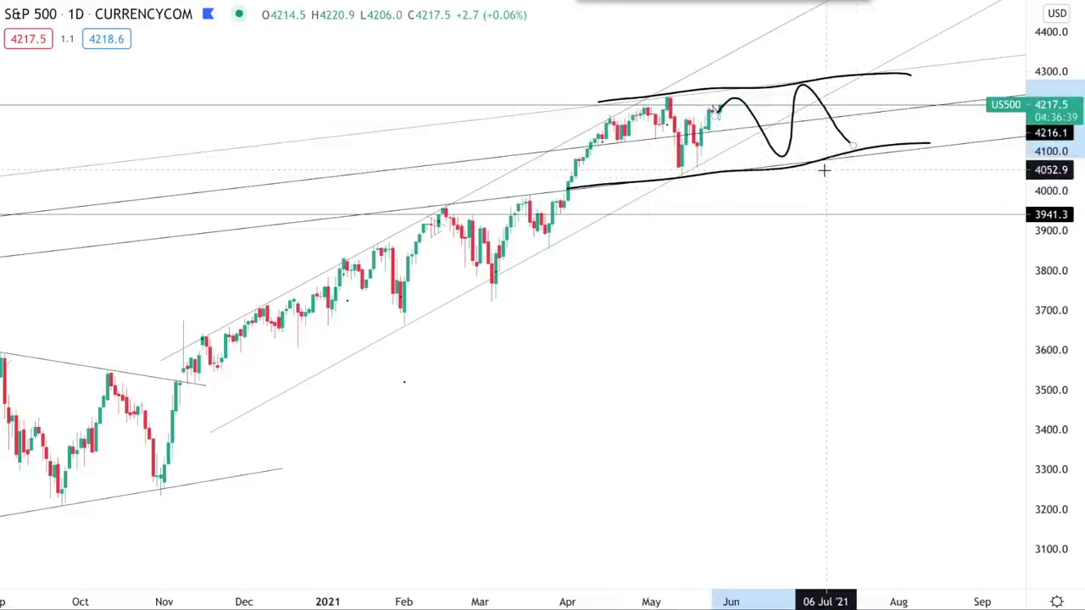
{"action": "left_click_drag", "start_coordinate": [850, 144], "coordinate": [892, 38]}
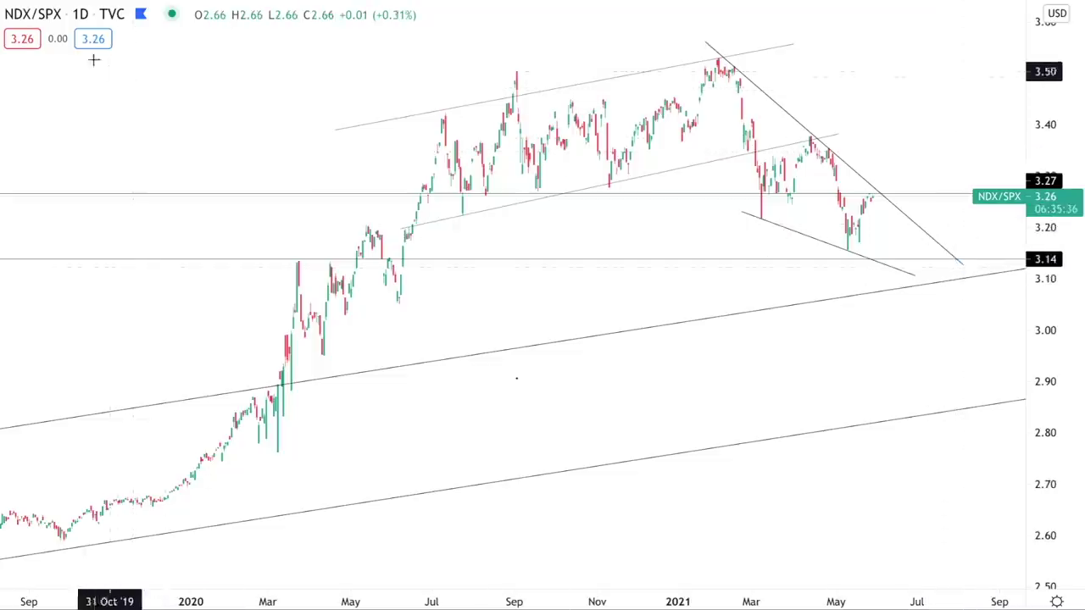
- Overlay SPX as a comparison line and brush a curve over the 2021 down-up-down swings
{"action": "left_click", "coordinate": [59, 17]}
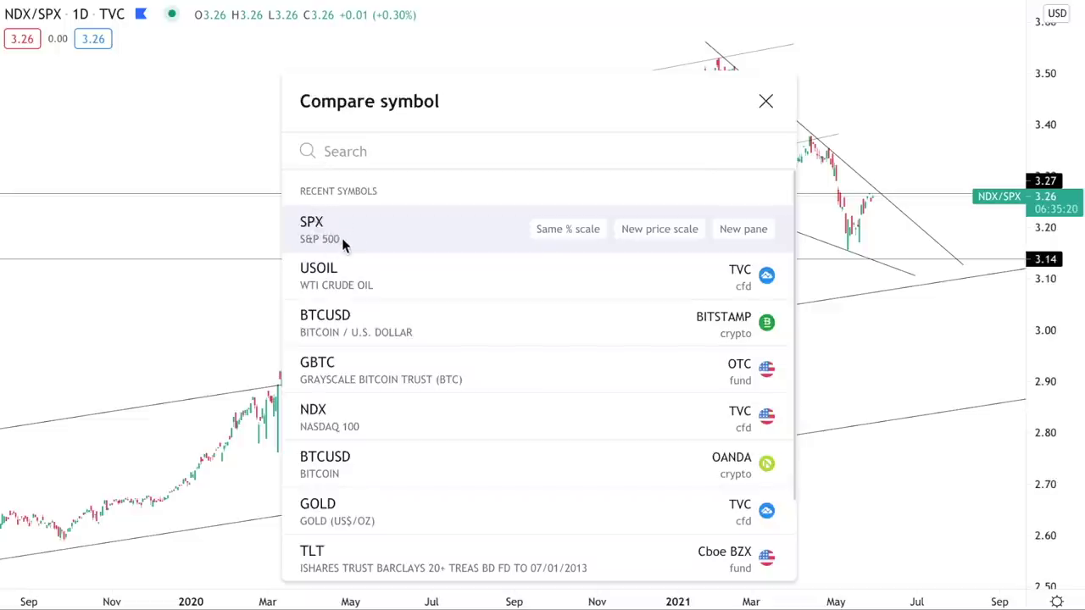
{"action": "left_click", "coordinate": [346, 237]}
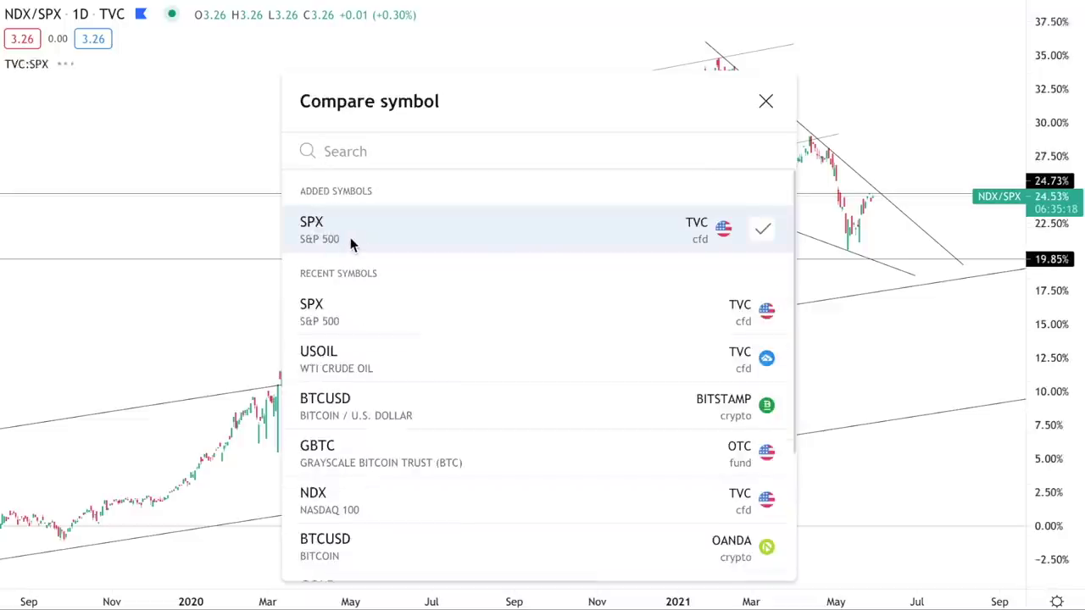
{"action": "left_click", "coordinate": [773, 102]}
{"action": "scroll", "coordinate": [779, 100], "scroll_direction": "up", "scroll_amount": 2}
{"action": "mouse_move", "coordinate": [634, 64]}
{"action": "left_mouse_down"}
{"action": "mouse_move", "coordinate": [681, 146]}
{"action": "mouse_move", "coordinate": [787, 161]}
{"action": "left_mouse_up"}
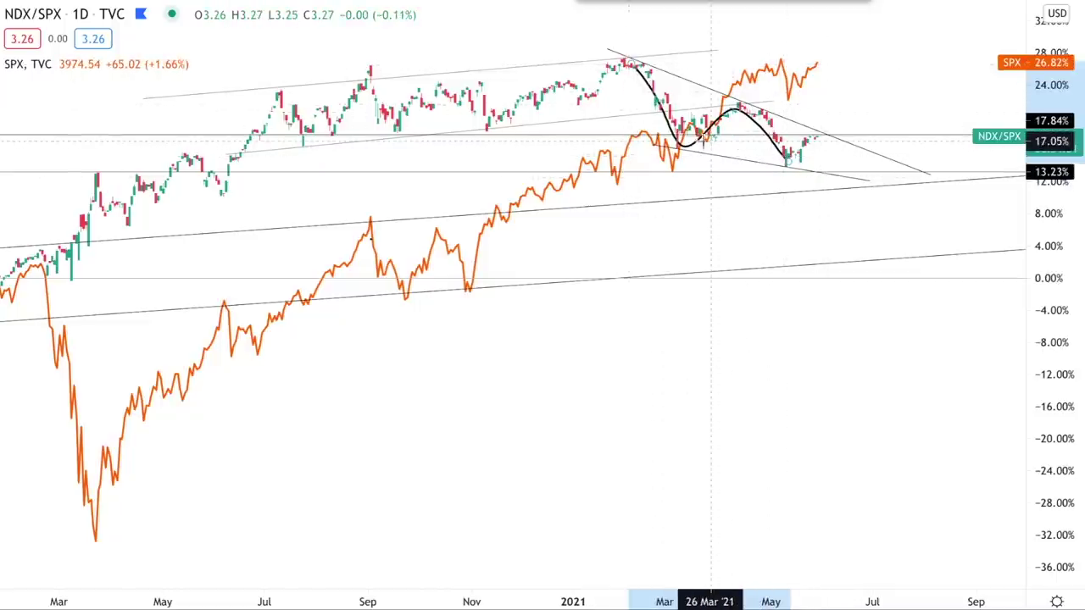
- Replace the swing curve with strokes tracing the February–March and April–May declines
{"action": "key", "text": "ctrl+z"}
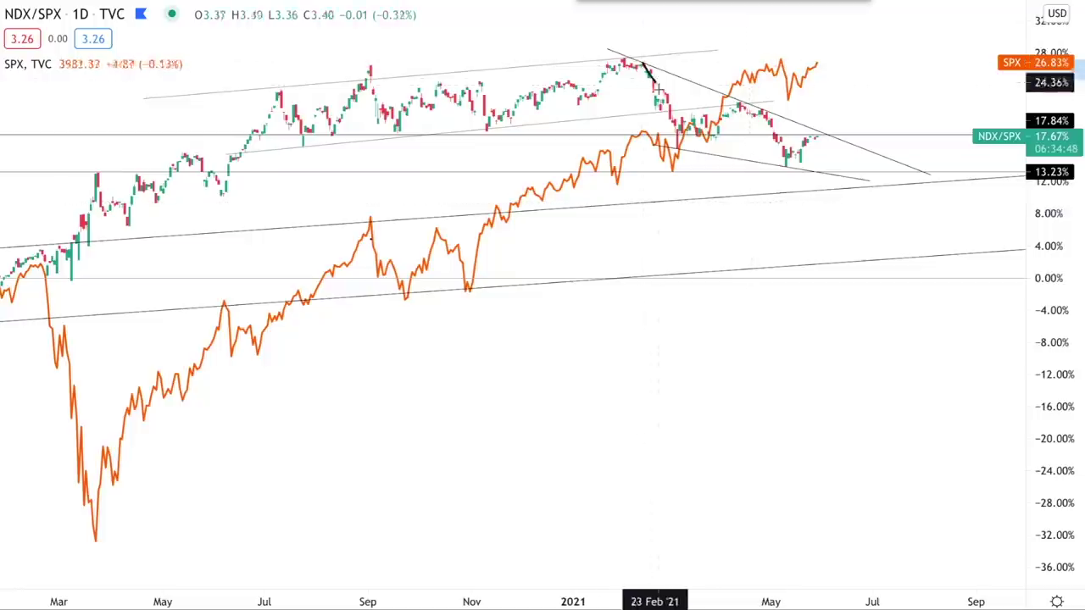
{"action": "left_click_drag", "start_coordinate": [652, 81], "coordinate": [684, 135]}
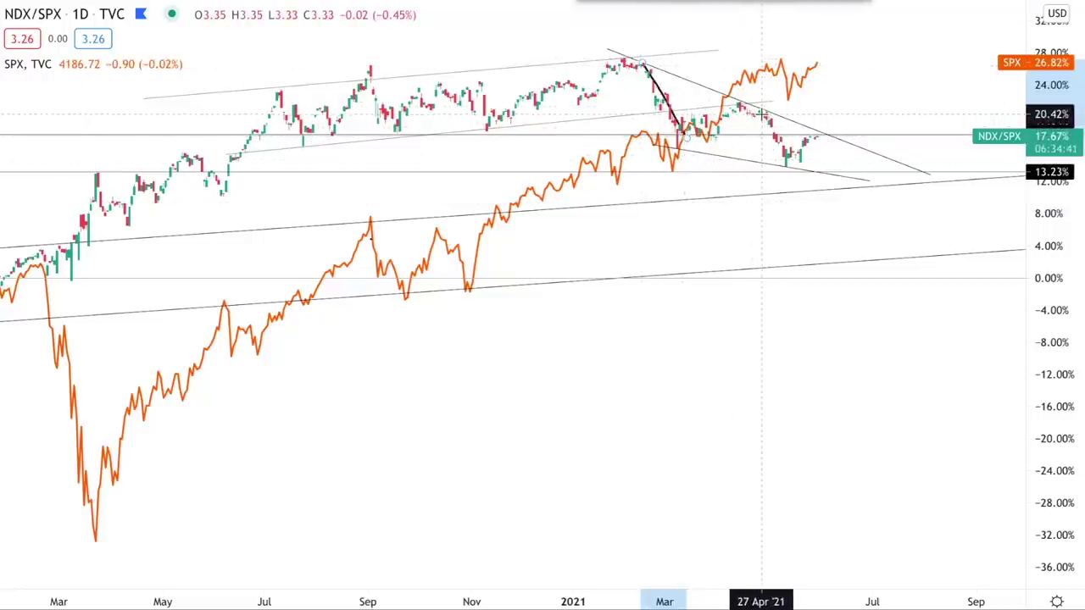
{"action": "left_click_drag", "start_coordinate": [762, 111], "coordinate": [787, 172]}
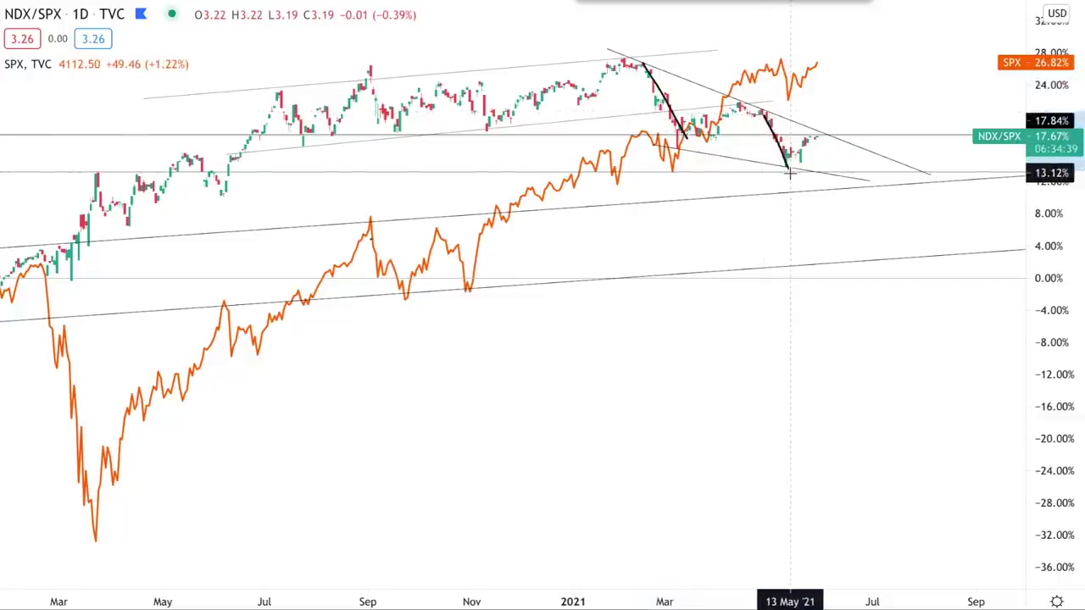
{"action": "scroll", "coordinate": [694, 248], "scroll_direction": "up", "scroll_amount": 2}
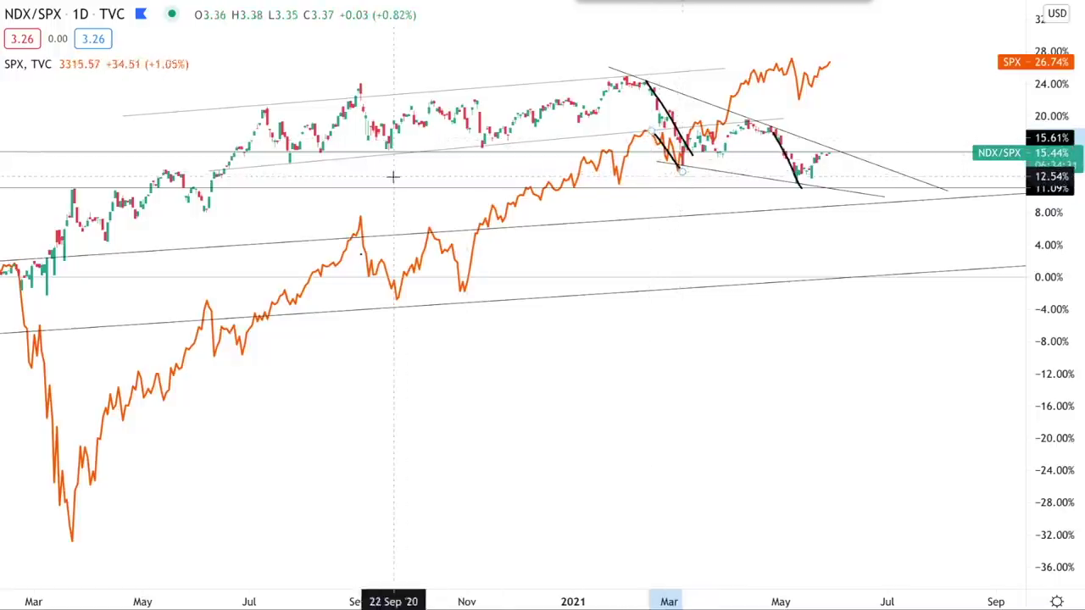
- Measure the February–March drop (-4.27%, 11 bars) and the SPX-peak drop (-4.39%, 3 bars), clearing each
{"action": "left_click", "coordinate": [648, 131], "text": "shift"}
{"action": "left_click", "coordinate": [680, 170]}
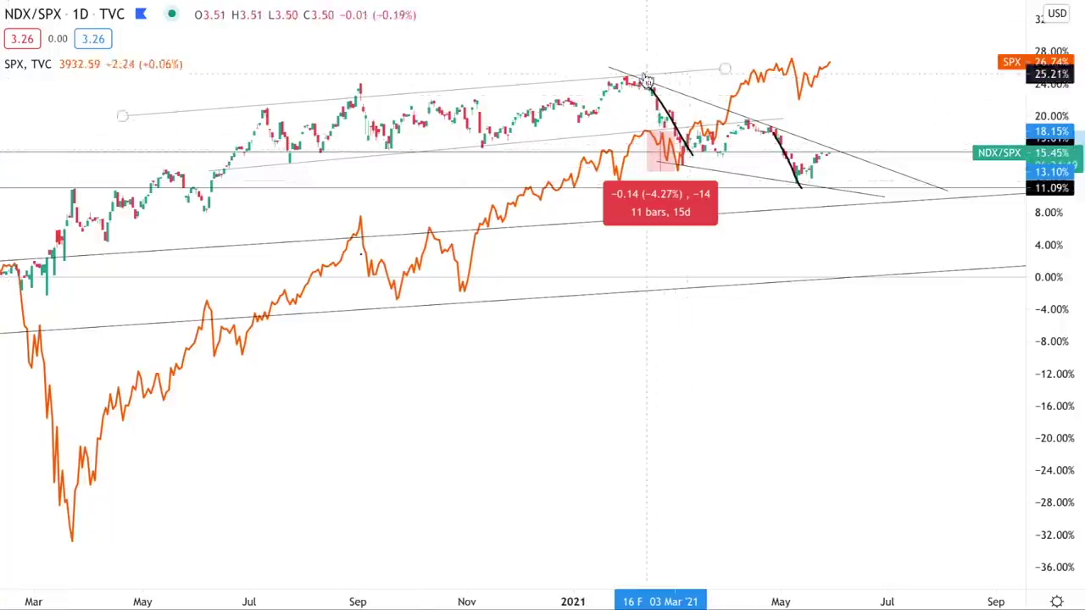
{"action": "left_click", "coordinate": [669, 52]}
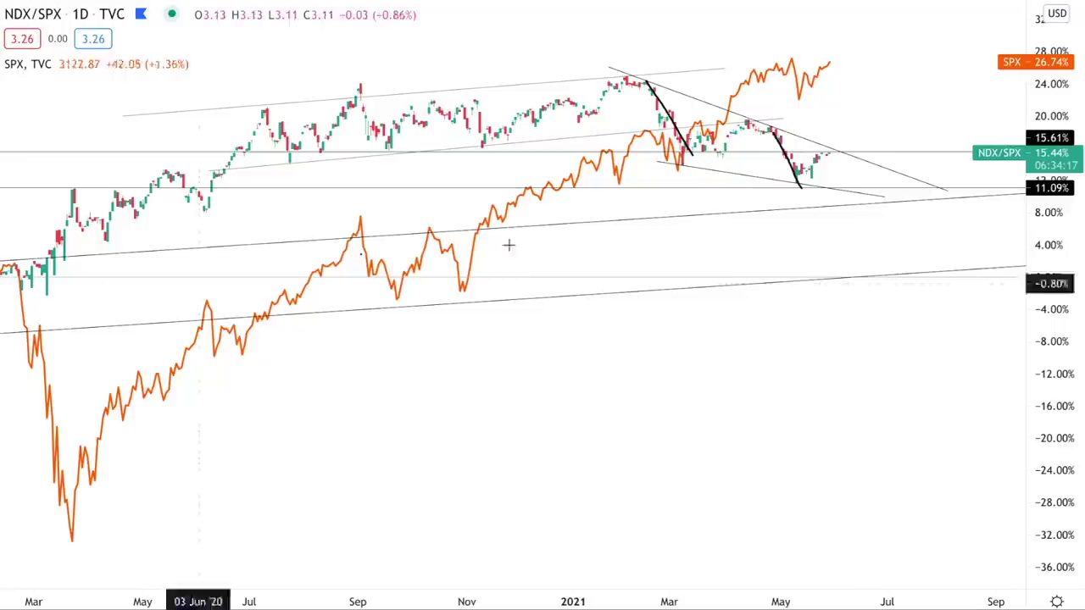
{"action": "left_click", "coordinate": [788, 56], "text": "shift"}
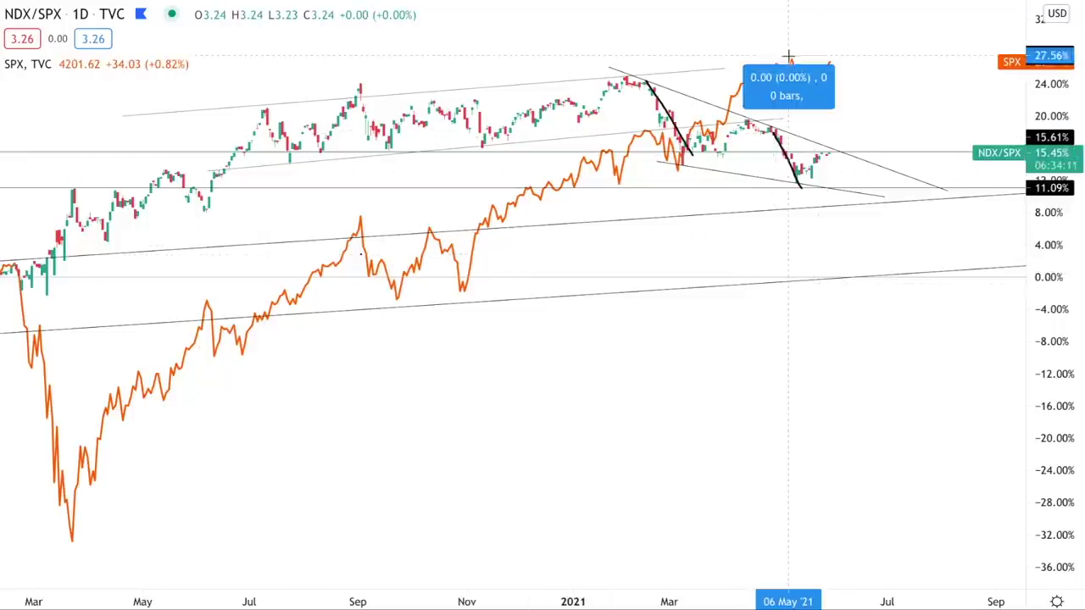
{"action": "left_click", "coordinate": [794, 100]}
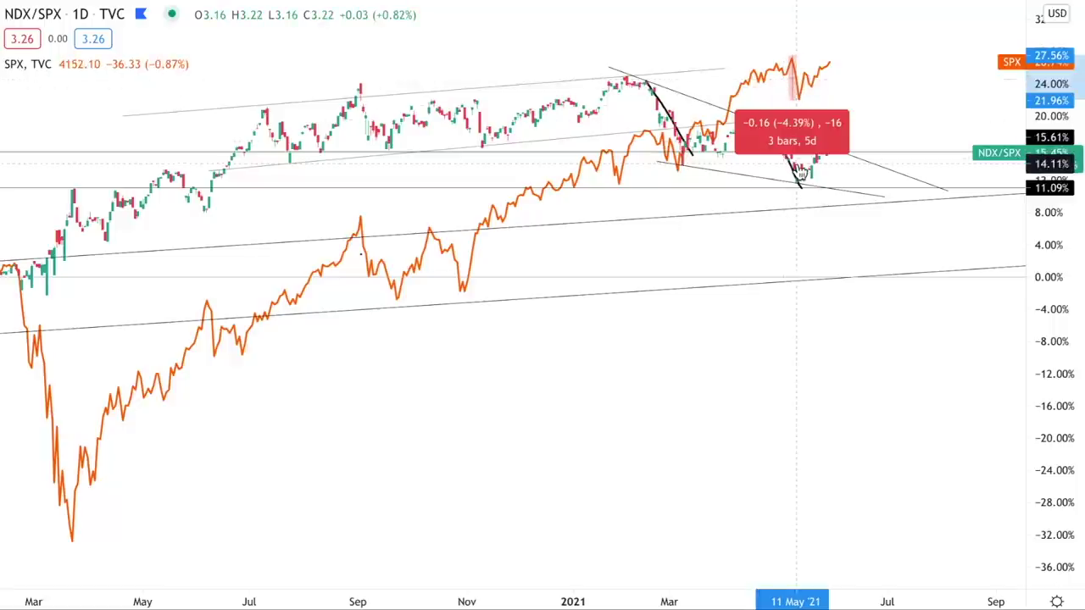
{"action": "left_click", "coordinate": [797, 201]}
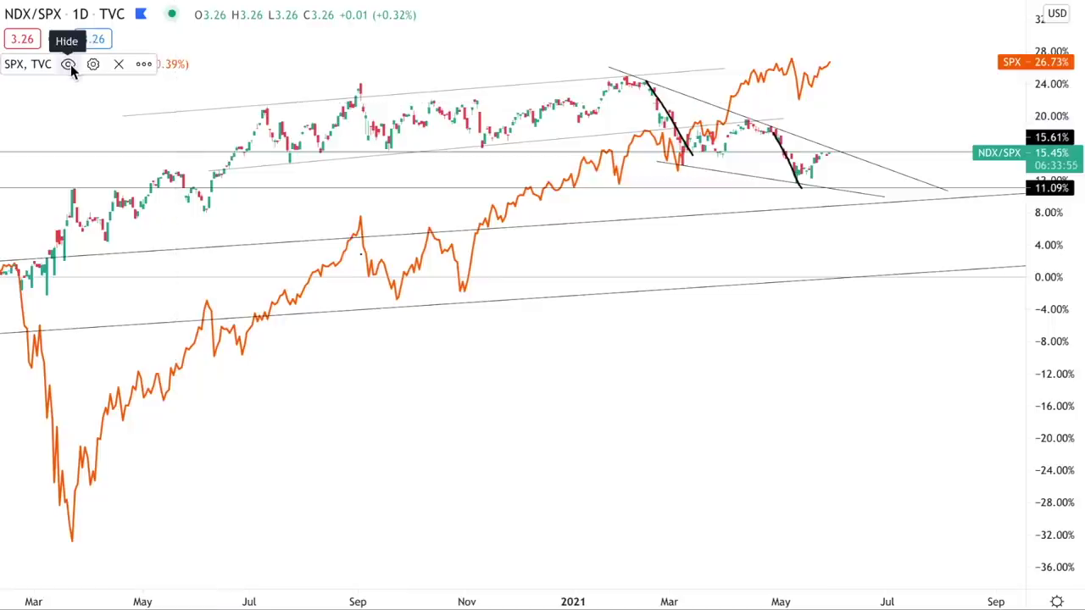
- Hide the SPX comparison line and delete the black decline strokes
{"action": "left_click", "coordinate": [69, 64]}
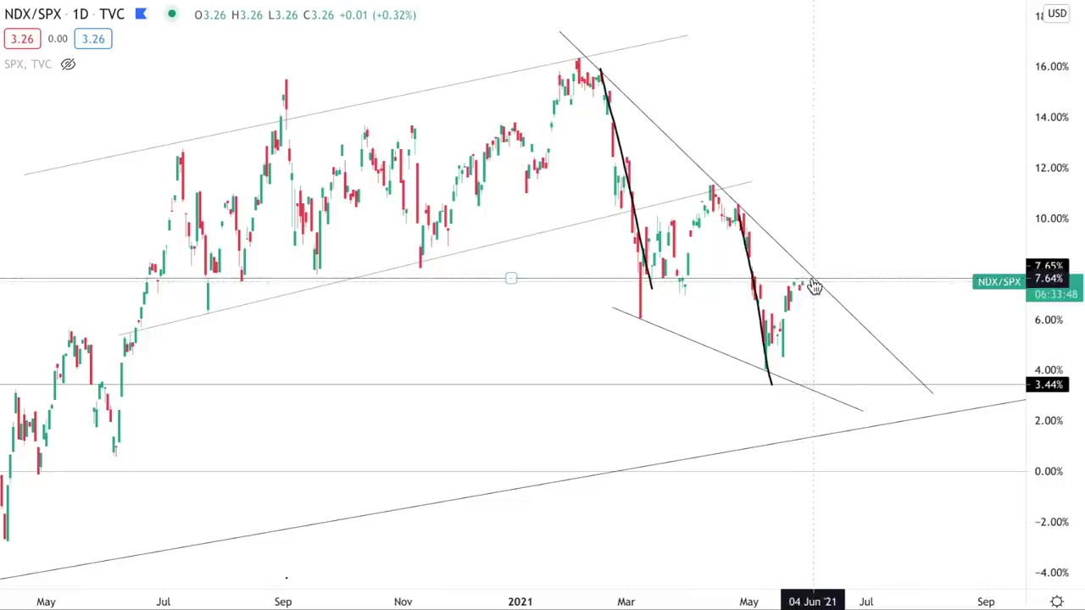
{"action": "left_click", "coordinate": [761, 315]}
{"action": "key", "text": "Delete"}
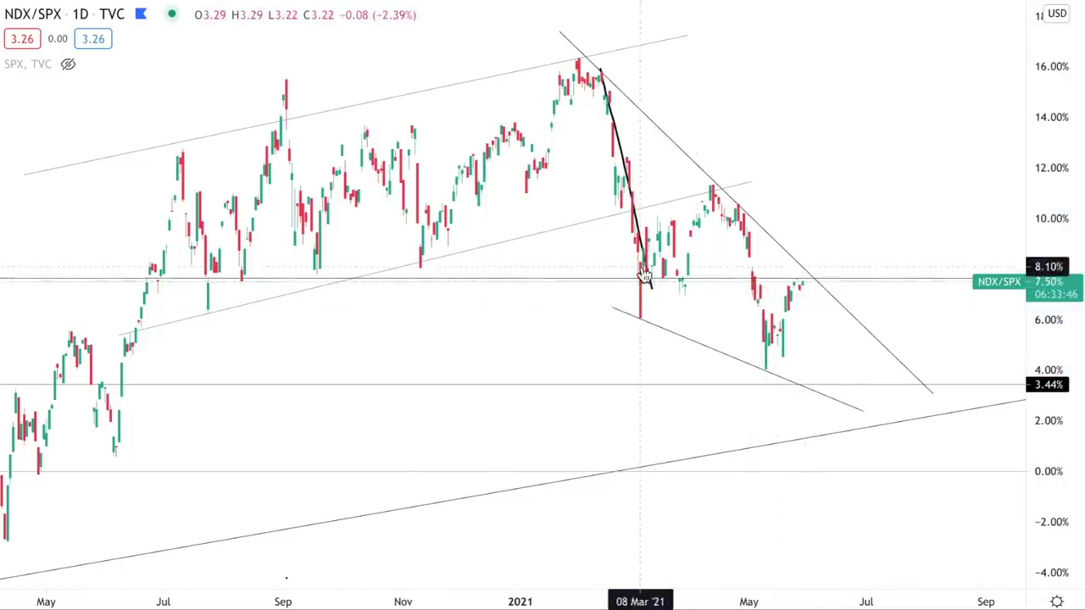
- Mark the 3.27 support touches and the February and April highs on the falling line
{"action": "scroll", "coordinate": [421, 288], "scroll_direction": "down", "scroll_amount": 3}
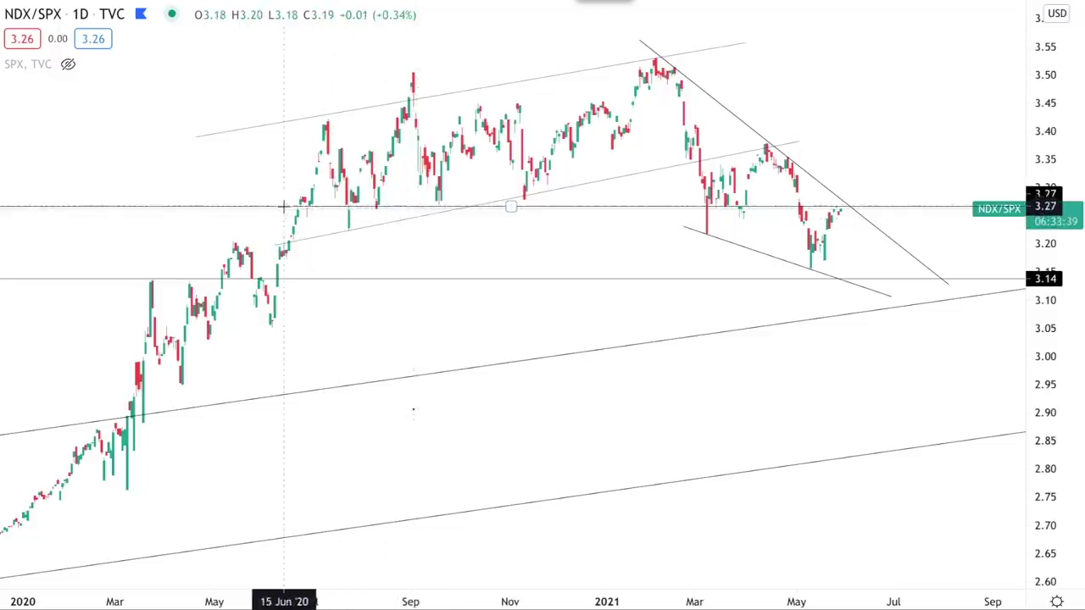
{"action": "left_click_drag", "start_coordinate": [304, 206], "coordinate": [567, 208]}
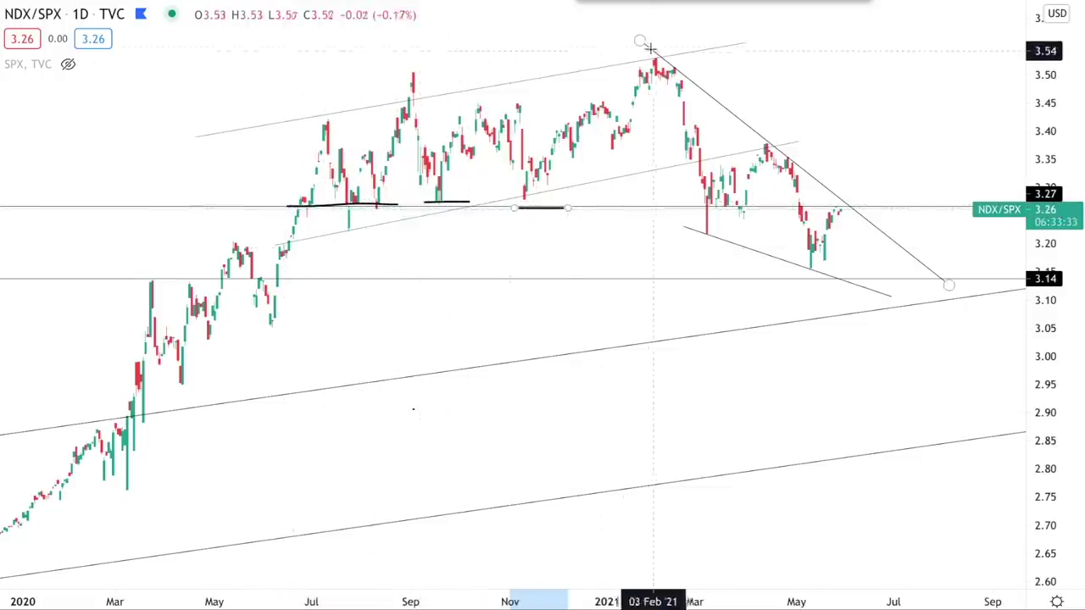
{"action": "left_click_drag", "start_coordinate": [655, 49], "coordinate": [683, 73]}
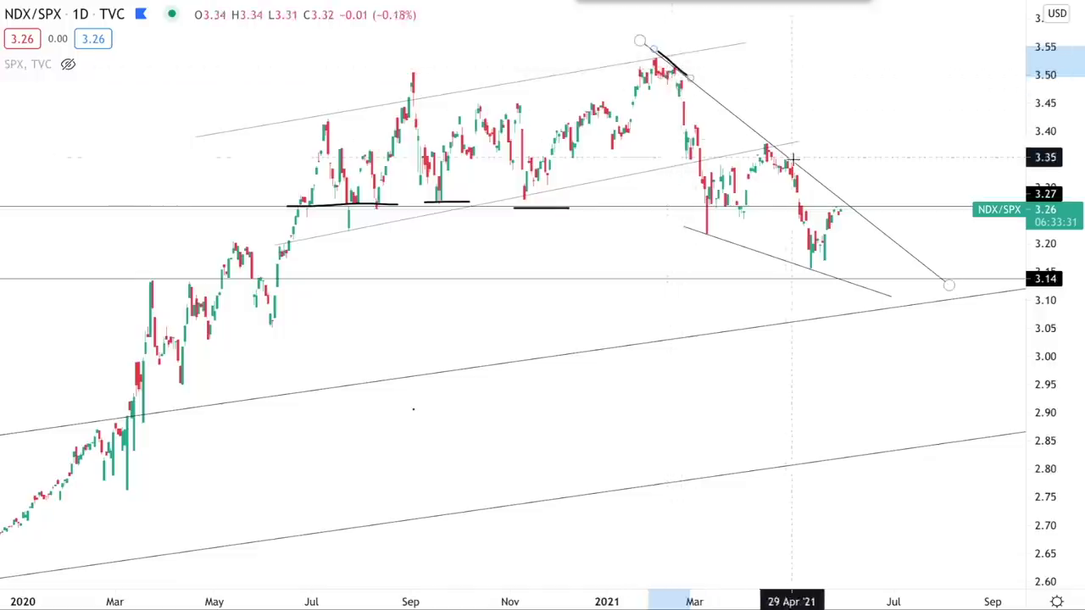
{"action": "mouse_move", "coordinate": [769, 146]}
{"action": "left_mouse_down"}
{"action": "mouse_move", "coordinate": [806, 170]}
{"action": "mouse_move", "coordinate": [831, 222]}
{"action": "left_mouse_up"}
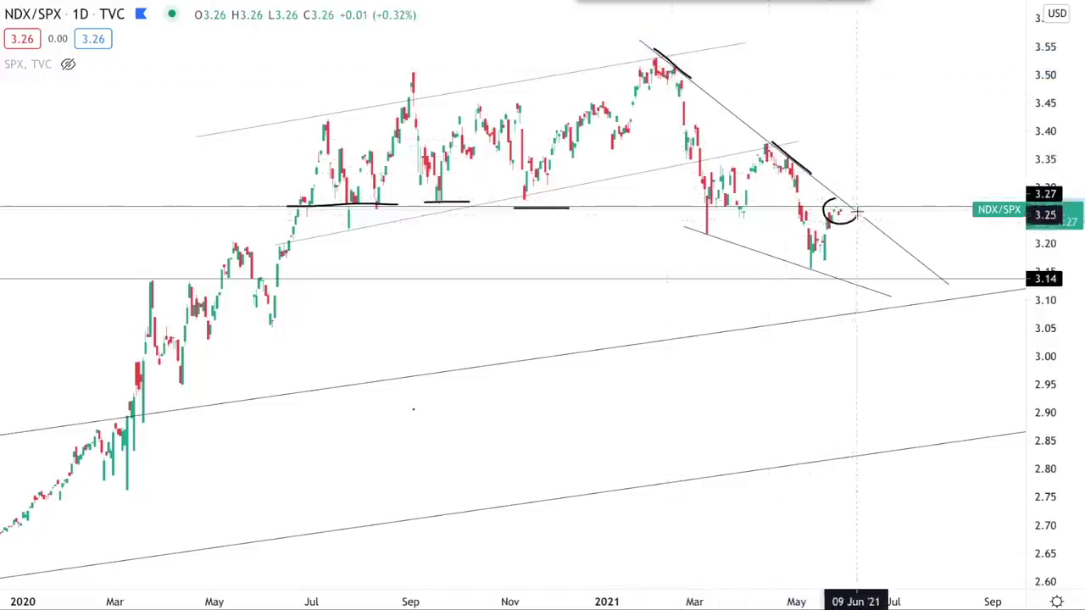